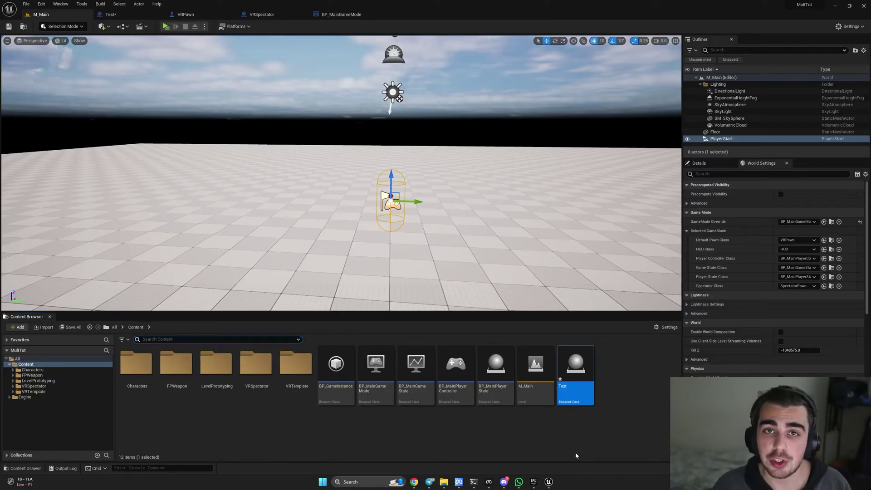
Clear the selection of the Test asset in the Content Browser.
click(398, 427)
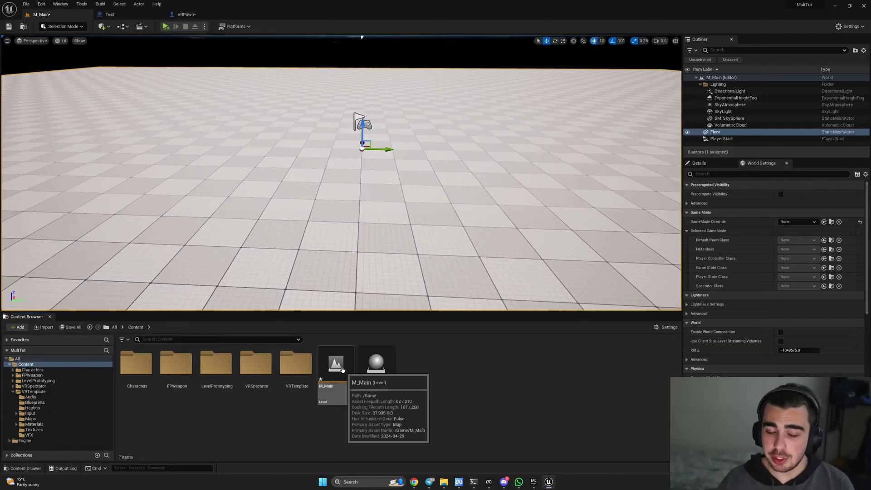
Search the Content Browser for 'vrtemplate' and open the VRTemplateMap level.
click(188, 339)
text(vrtemplate)
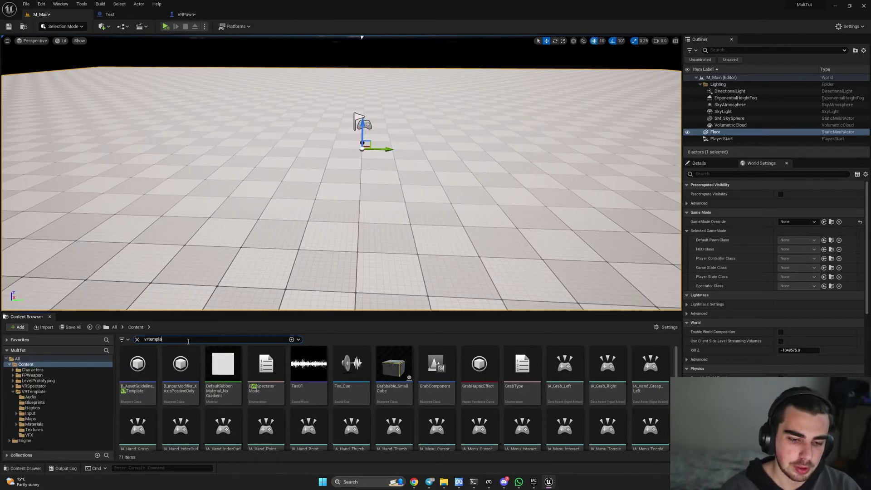
click(339, 414)
double_click(338, 415)
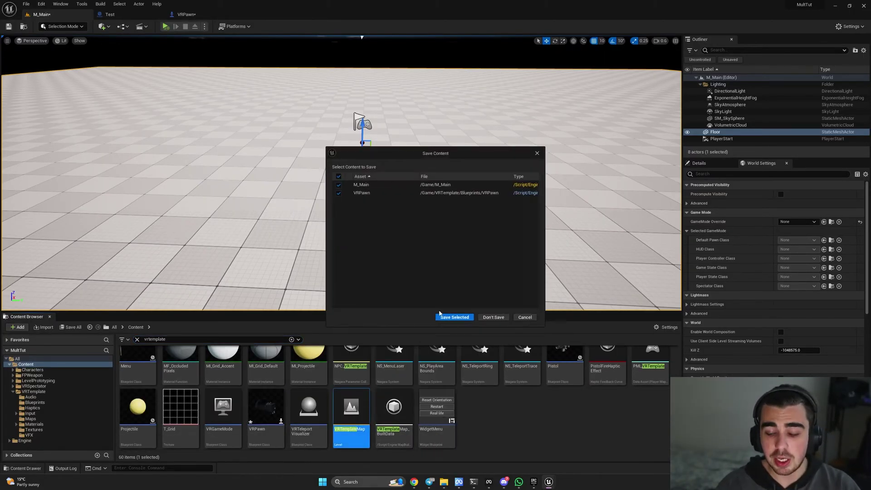
Save the modified assets and switch to the VRTemplateMap level tab.
click(451, 317)
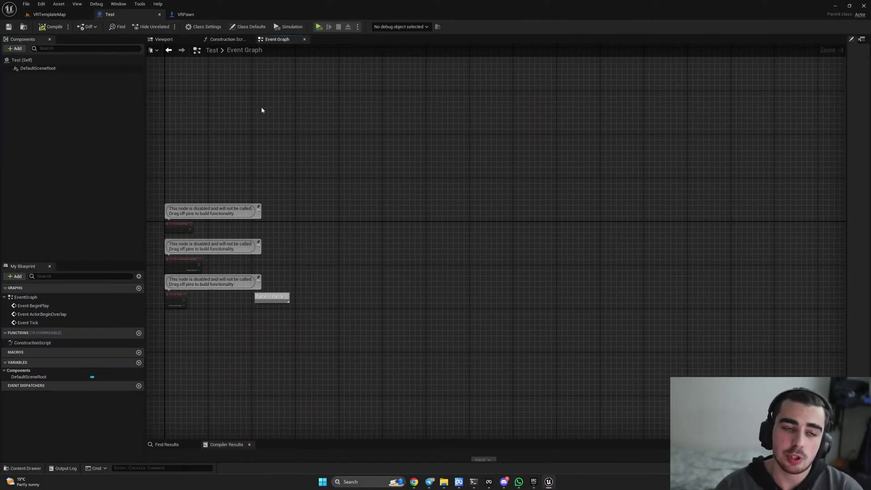
click(47, 14)
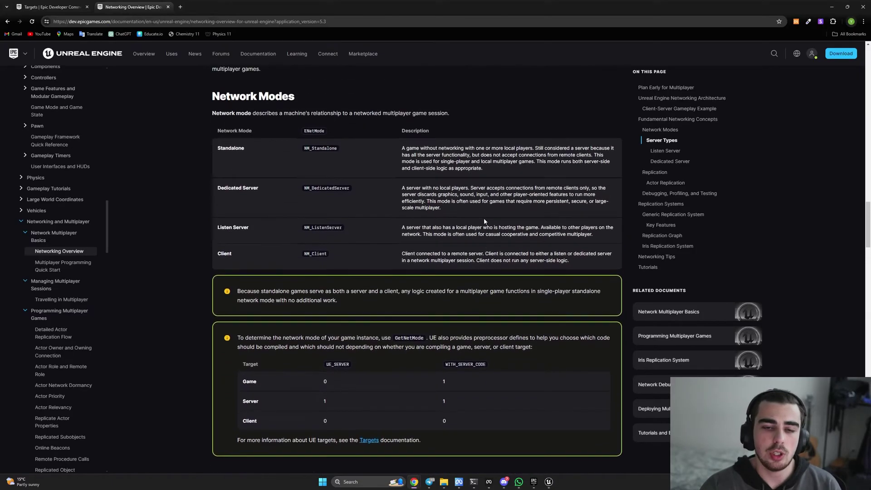
scroll(481, 218, up, 15)
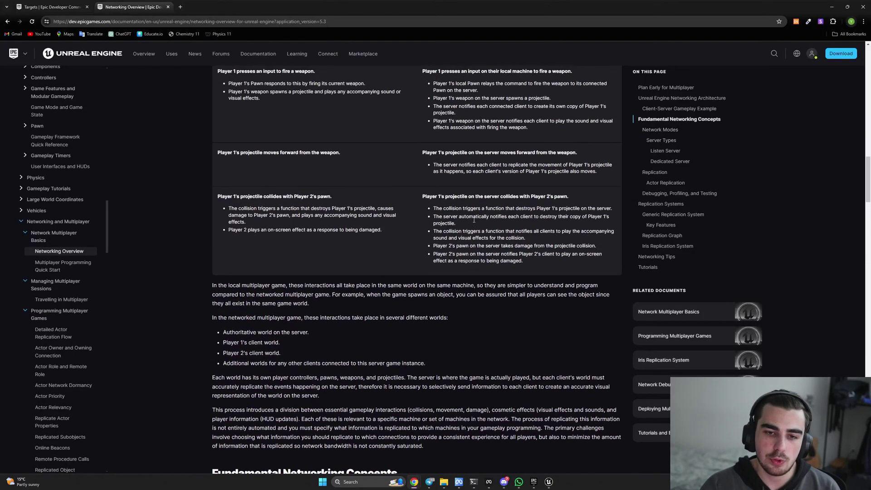
Scroll up to Client-Server Gameplay Example, select the page URL, and return to Unreal.
scroll(467, 216, up, 6)
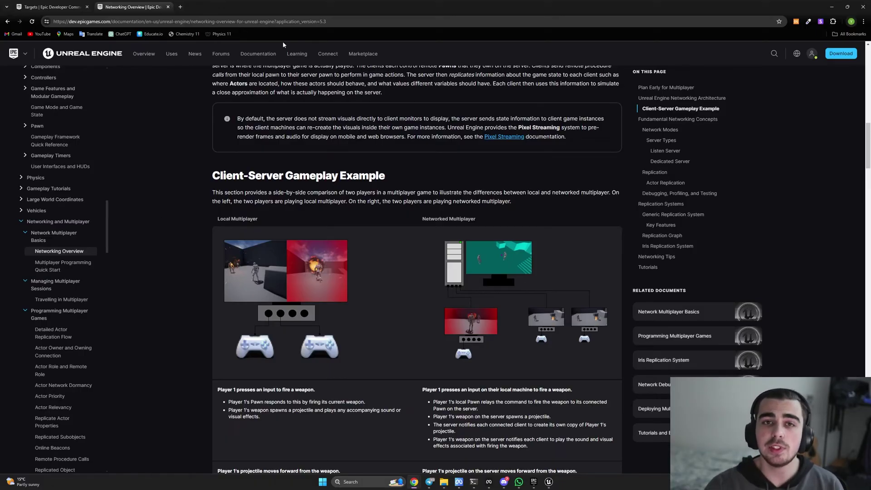
click(346, 22)
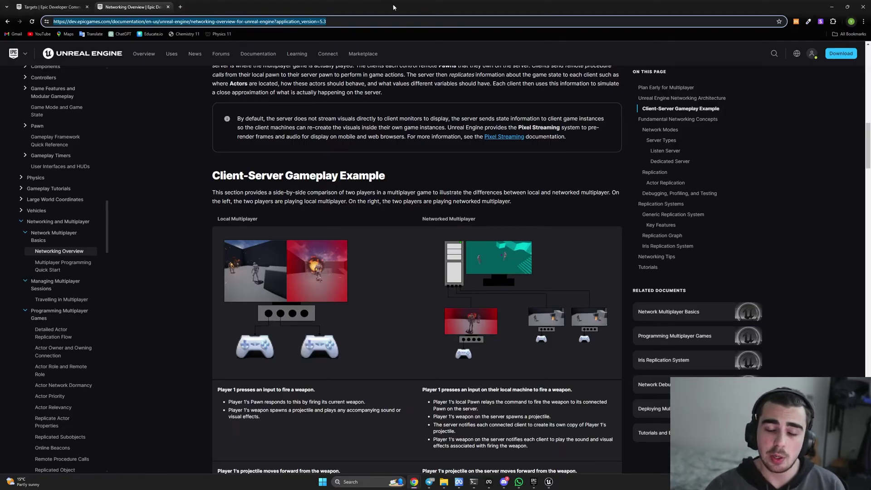
key(alt+Tab)
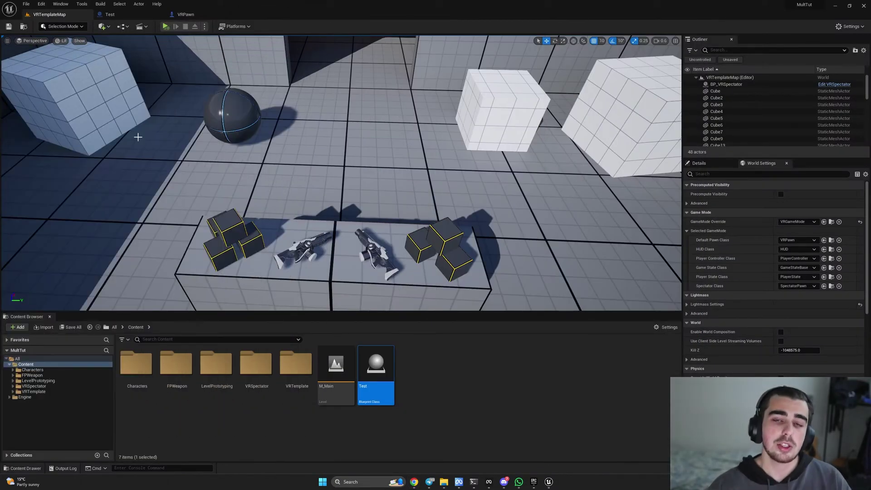
In the Test blueprint, delete the Game Instance comment and add a 'Listen Server' comment.
double_click(393, 376)
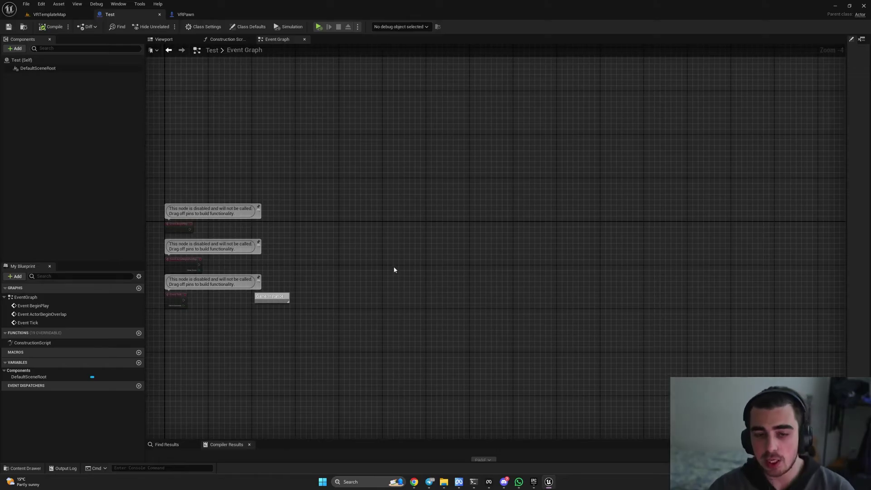
click(268, 279)
key(Delete)
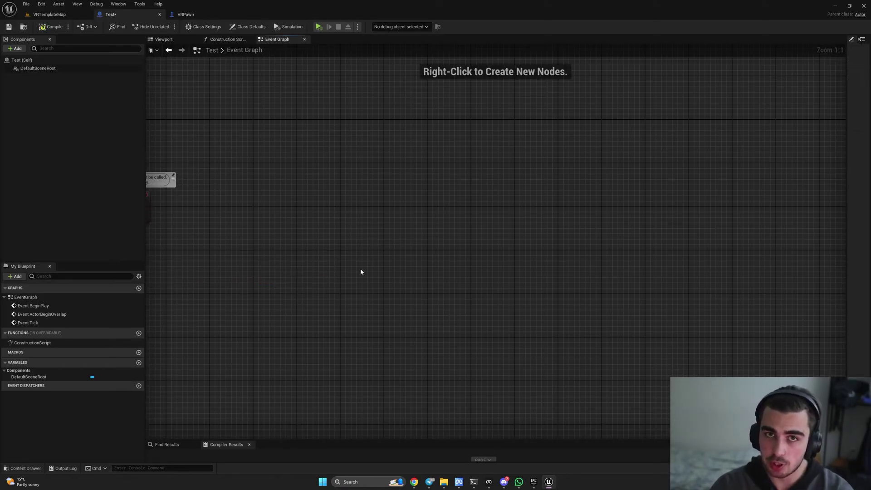
key(c)
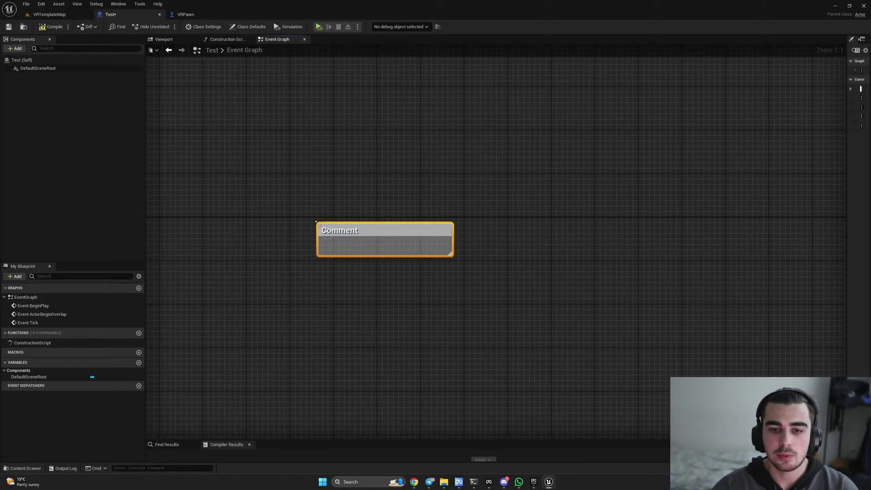
double_click(342, 232)
text(Listen Server)
key(Return)
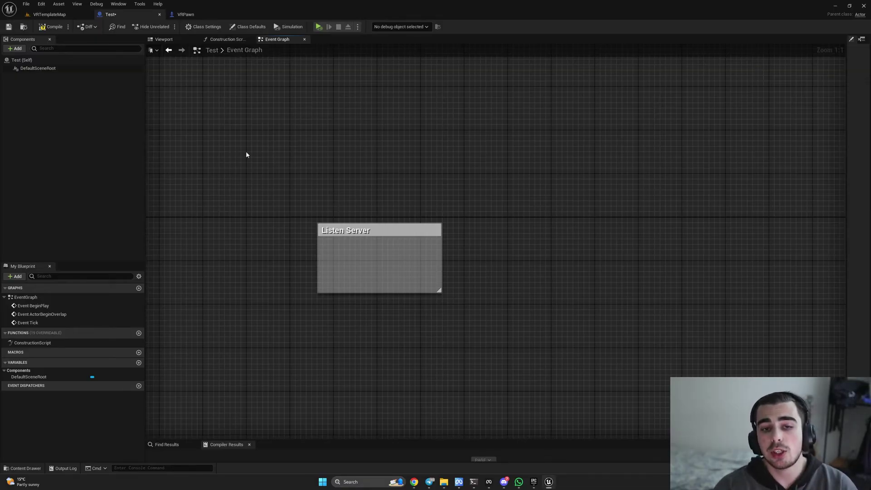
Create a blue comment titled 'Client' and paste copies of it below Listen Server.
drag(245, 145, 570, 379)
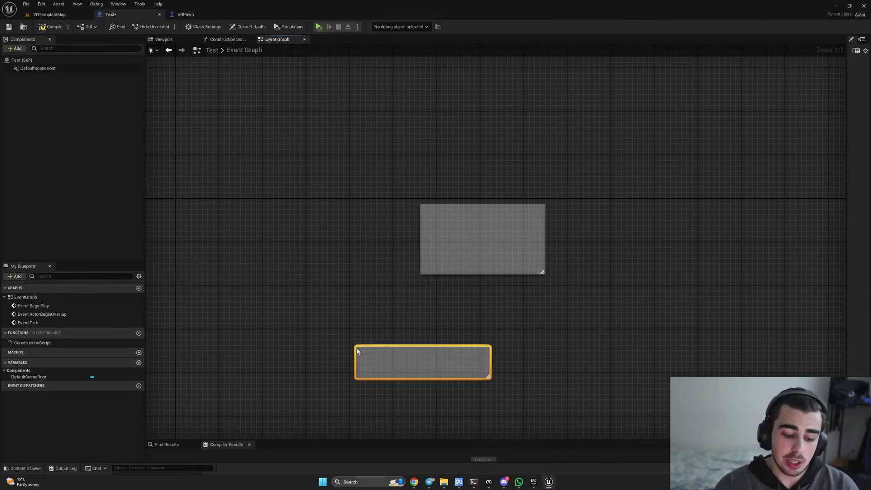
double_click(381, 354)
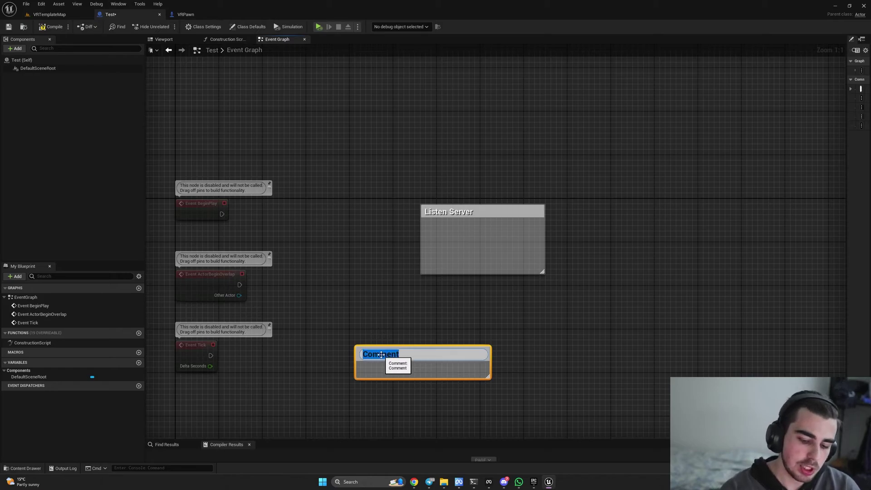
text(Client)
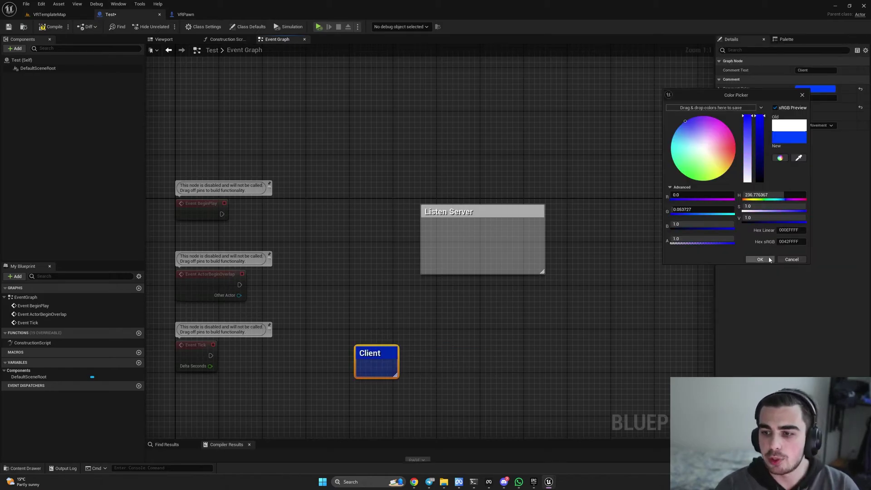
click(760, 259)
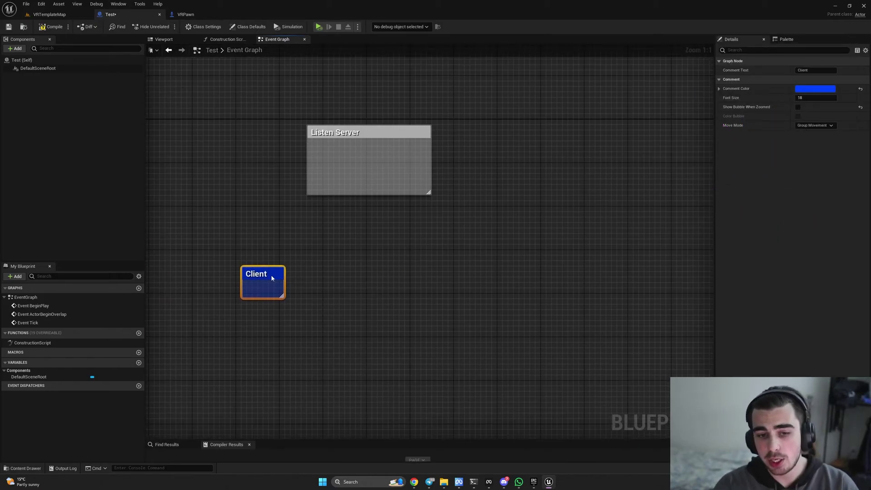
key(ctrl+v)
key(ctrl+v)
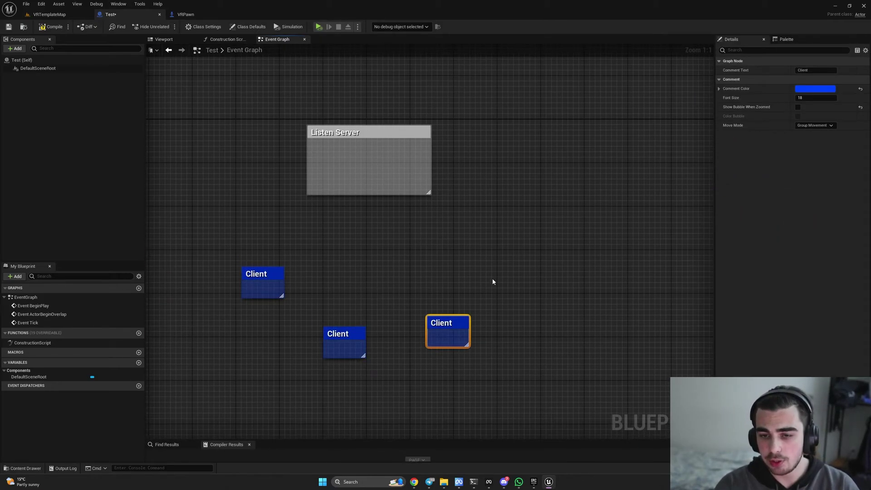
key(ctrl+v)
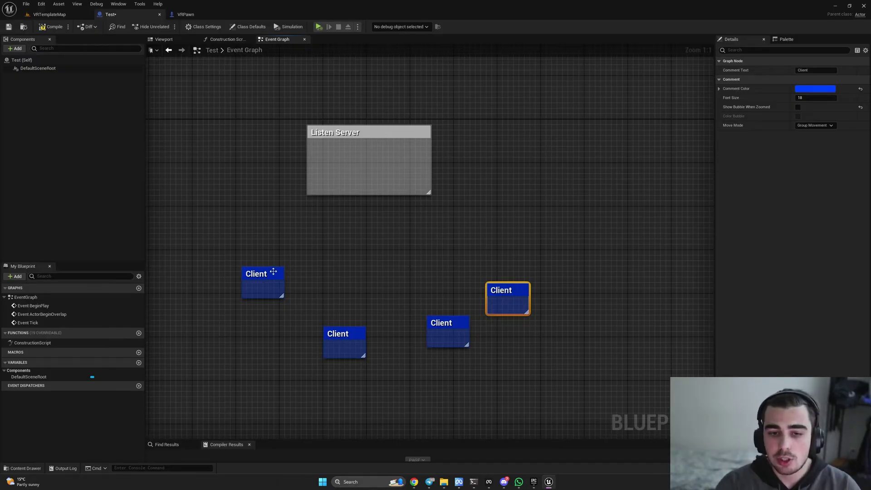
mouse_move(266, 273)
mouse_down()
mouse_move(289, 262)
mouse_move(270, 257)
mouse_up()
Add a 'Create Server' comment and shrink it to a header strip.
click(326, 225)
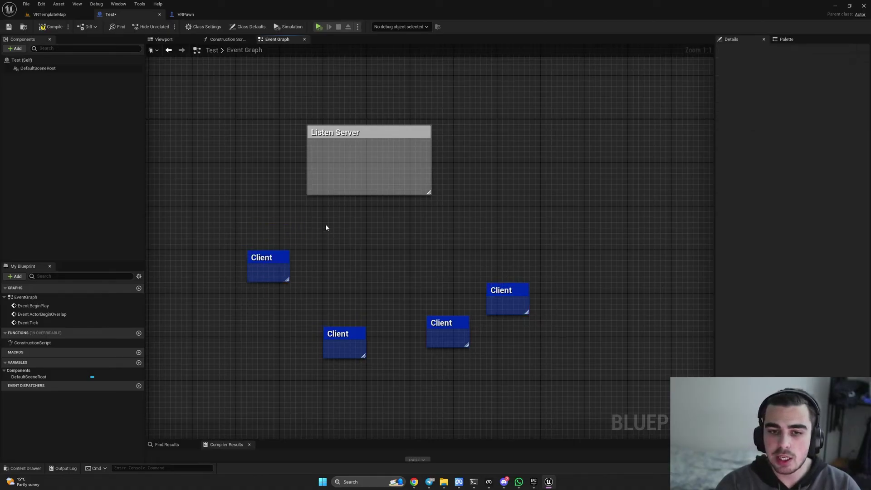
text(cCreate Server)
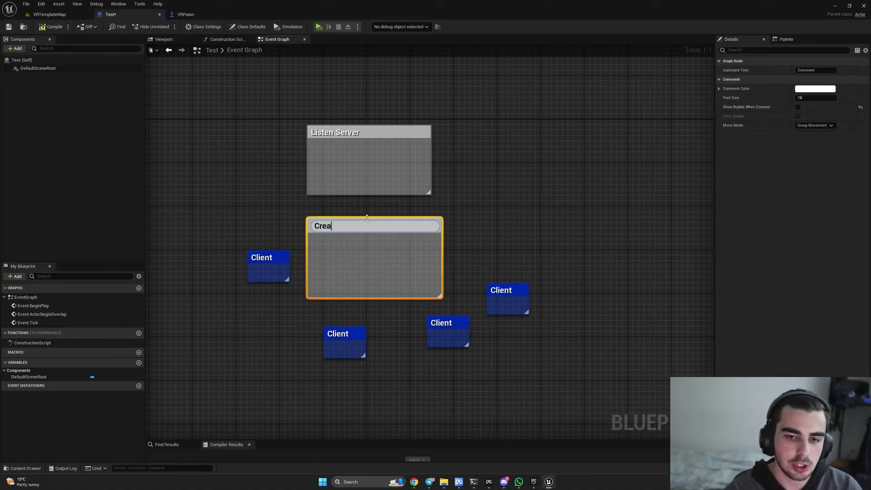
drag(440, 295, 429, 235)
click(403, 250)
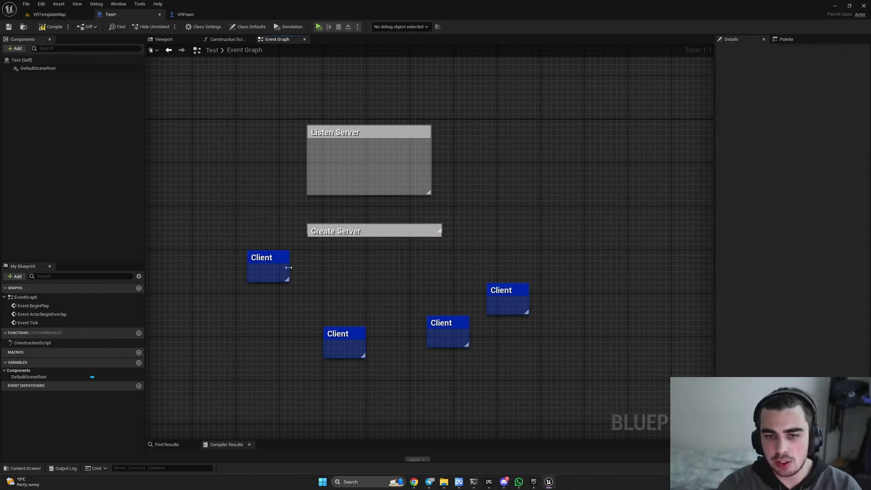
Move one Client comment into Listen Server, delete Create Server, and reposition the other Clients.
drag(259, 259, 357, 156)
drag(269, 203, 434, 272)
key(Delete)
drag(352, 333, 242, 290)
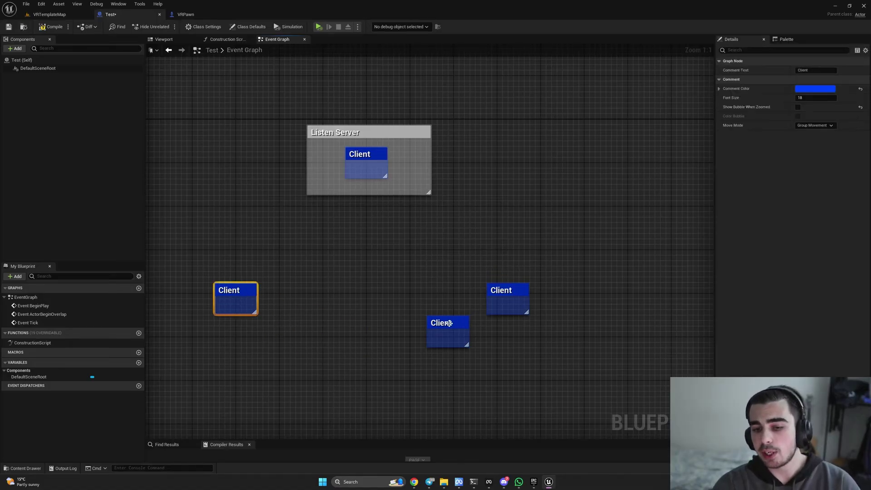
drag(449, 323, 356, 329)
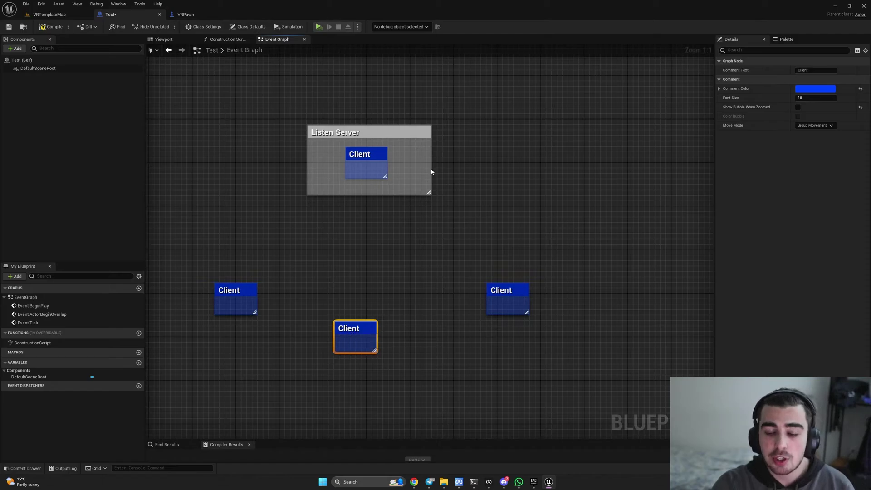
Move the left and middle Client comments, then undo and redo those moves.
click(313, 234)
drag(232, 294, 220, 320)
drag(358, 340, 369, 285)
key(ctrl+z)
key(ctrl+z)
key(ctrl+z)
key(ctrl+z)
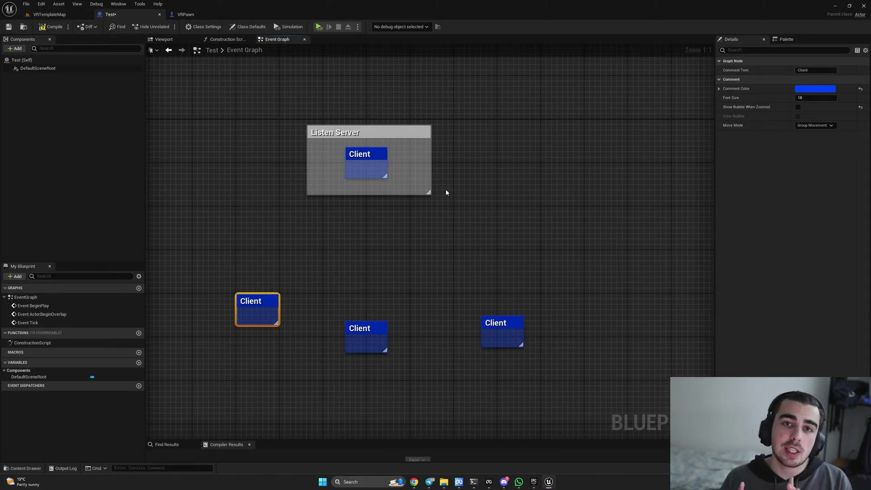
key(ctrl+z)
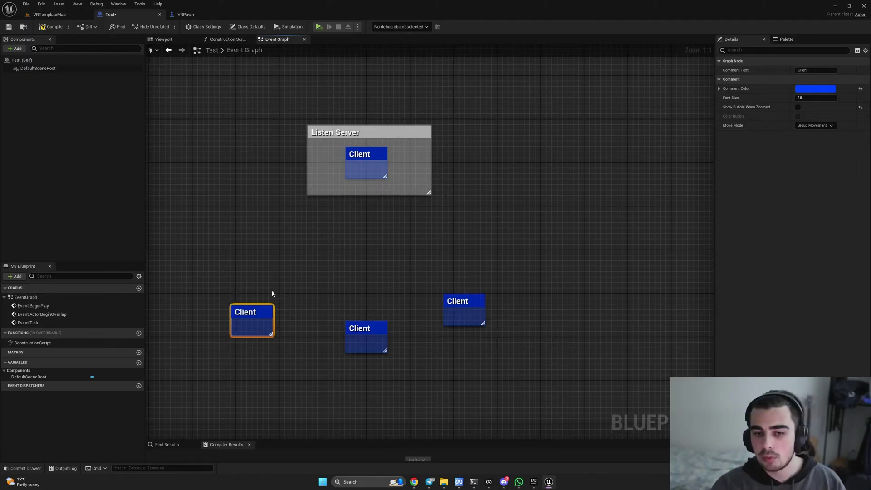
key(ctrl+z)
key(ctrl+y)
Delete and restore the Client comments, then shift one Client up and right.
key(Delete)
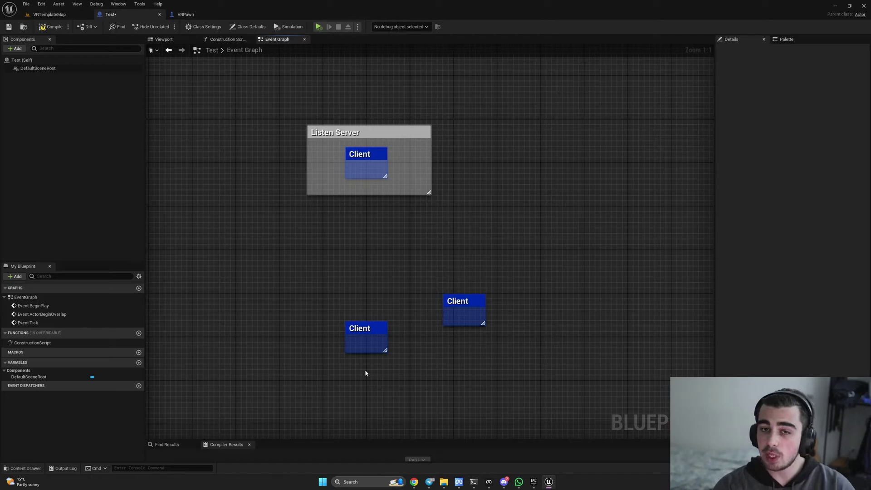
key(ctrl+z)
click(358, 157)
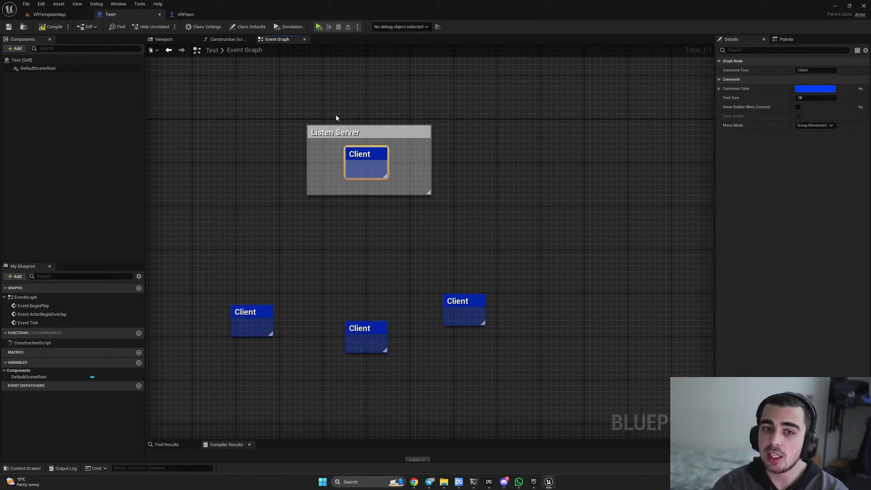
key(Delete)
drag(251, 255, 504, 395)
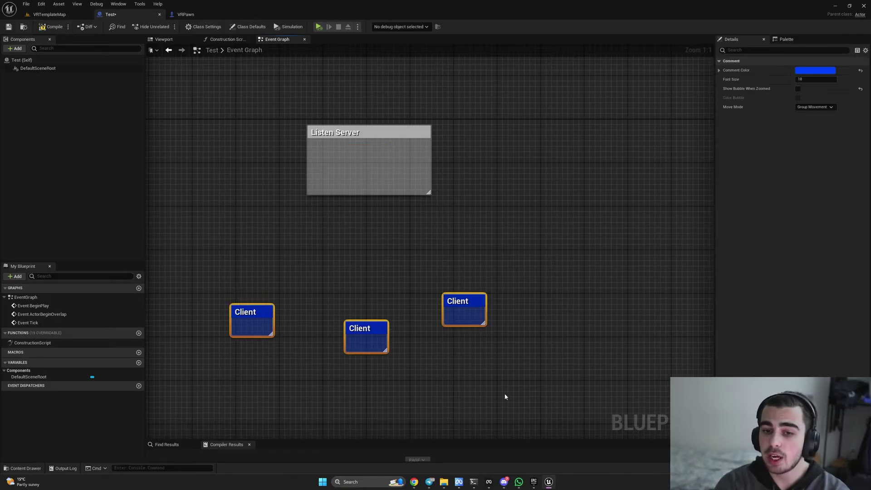
key(Delete)
key(ctrl+z)
key(ctrl+z)
drag(454, 300, 481, 263)
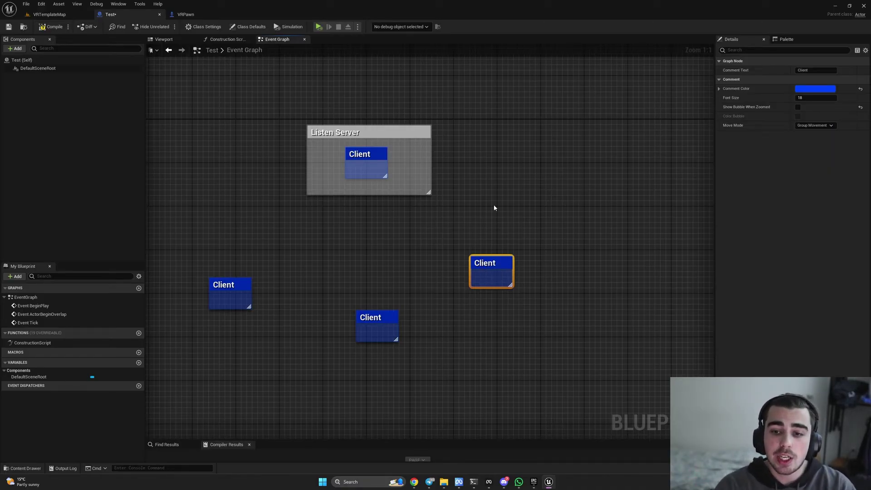
Duplicate the Listen Server comment and retitle the copy 'Dedicated Servers'.
right_drag(494, 206, 404, 202)
click(324, 198)
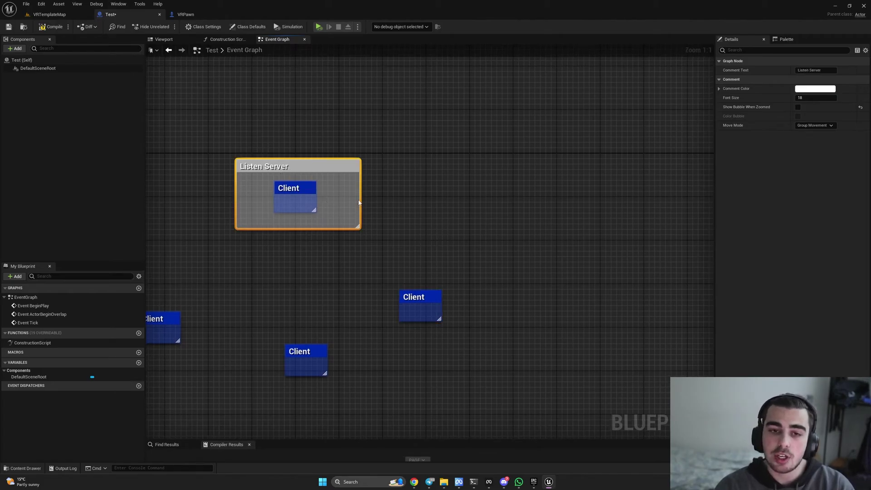
key(ctrl+c)
key(ctrl+v)
double_click(555, 186)
text(d)
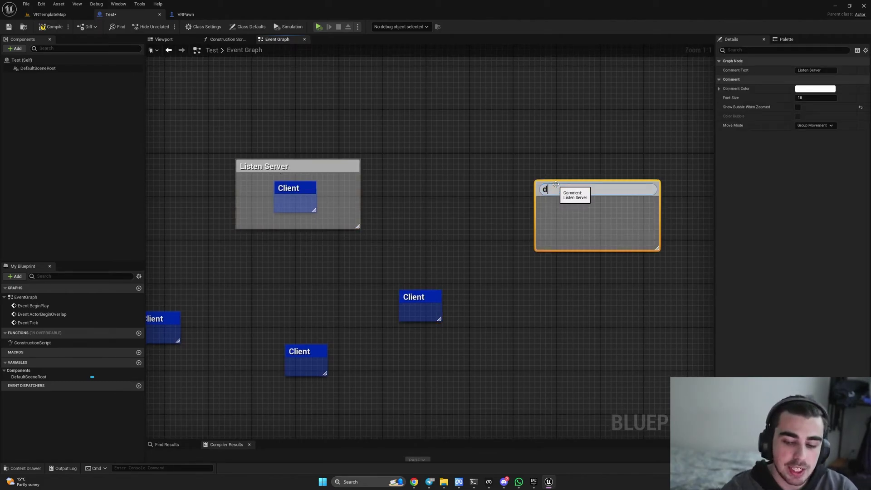
text(edicated Servers)
key(Return)
click(617, 162)
drag(597, 193, 601, 167)
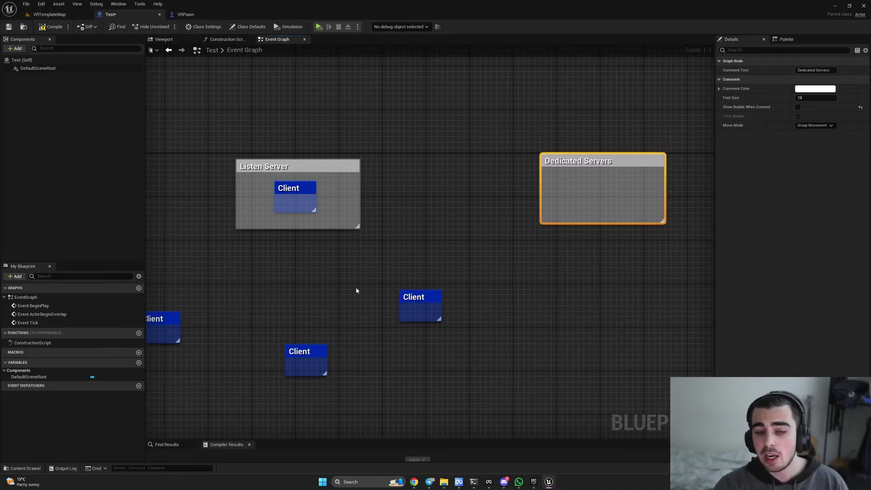
Rearrange the four Client comments into a row beneath Dedicated Servers.
right_drag(356, 291, 377, 285)
drag(313, 184, 258, 320)
drag(191, 268, 553, 342)
right_drag(553, 342, 417, 317)
click(371, 342)
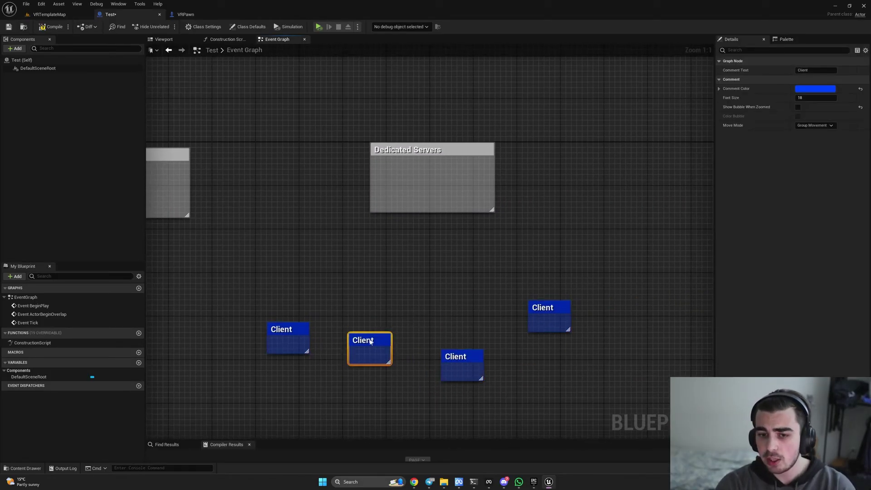
drag(301, 332, 305, 315)
drag(363, 344, 360, 395)
drag(309, 310, 311, 340)
drag(355, 395, 375, 368)
drag(542, 313, 520, 345)
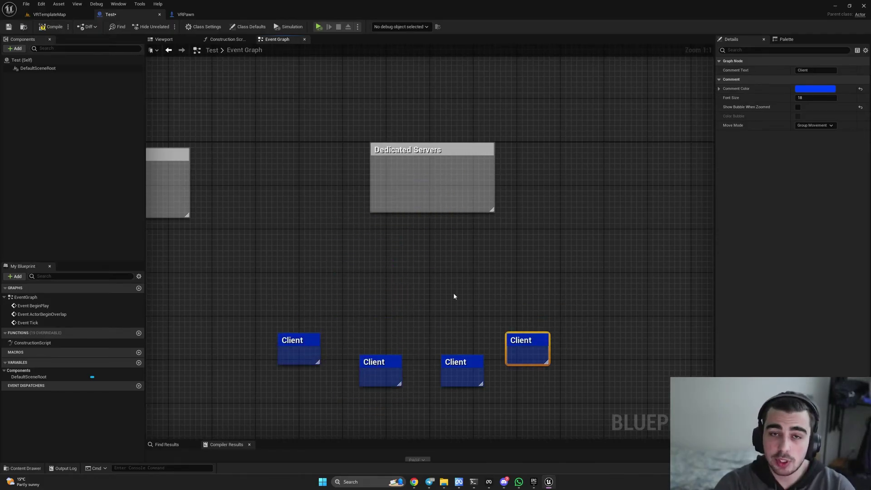
Copy the row of four Clients and paste two more rows, making twelve.
right_drag(454, 296, 399, 277)
drag(243, 267, 525, 386)
right_drag(308, 418, 334, 307)
key(ctrl+c)
key(ctrl+v)
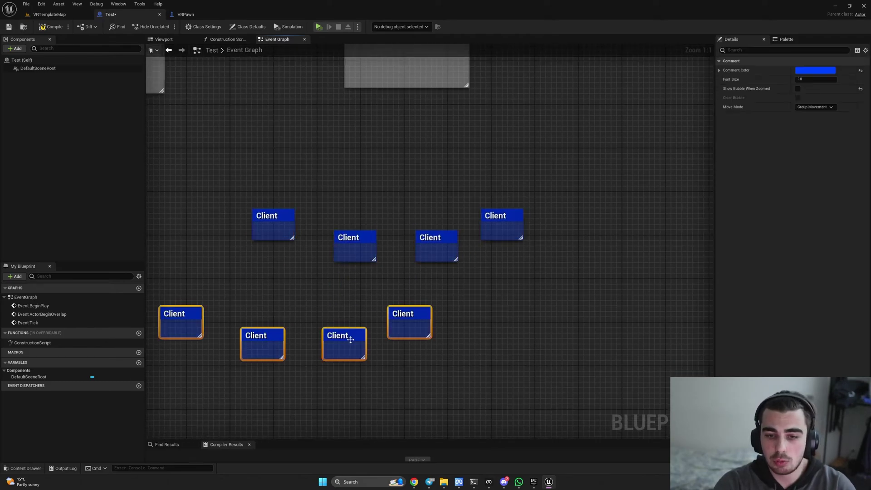
drag(351, 340, 431, 307)
key(ctrl+v)
drag(417, 356, 340, 360)
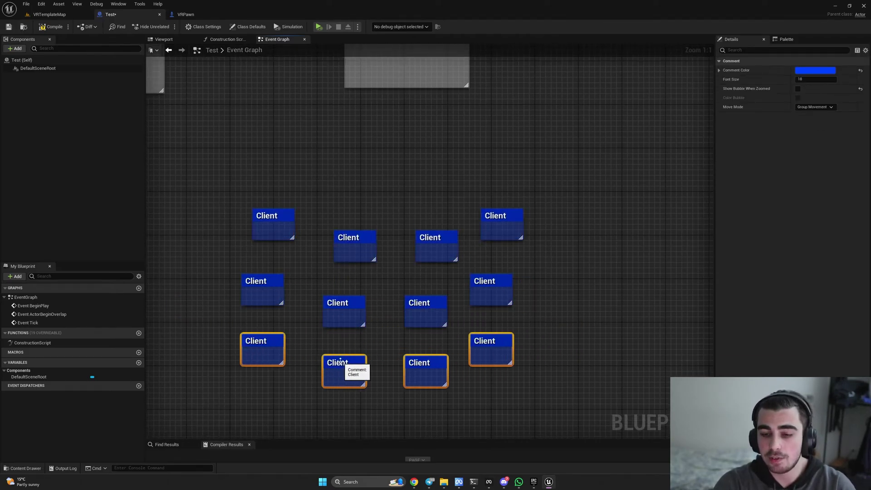
right_drag(542, 260, 534, 299)
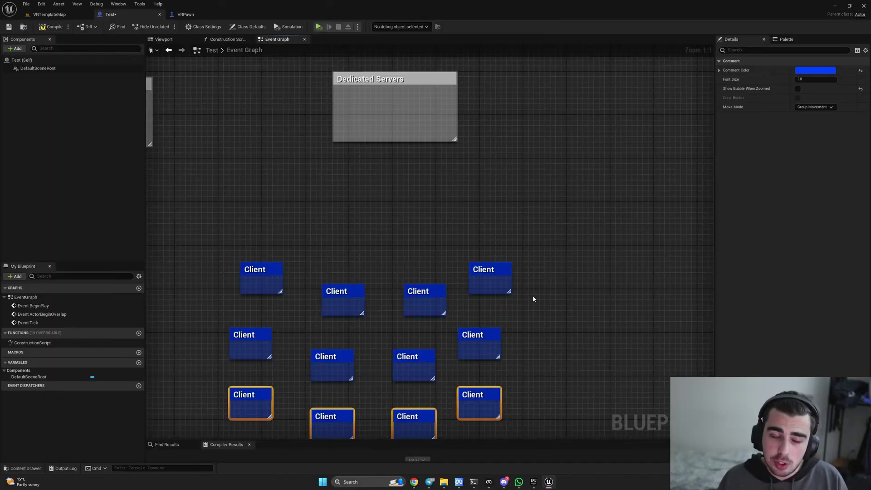
Review the Listen Server and Dedicated Servers comment groups, then return to VRTemplateMap.
scroll(533, 299, down, 2)
drag(363, 135, 596, 253)
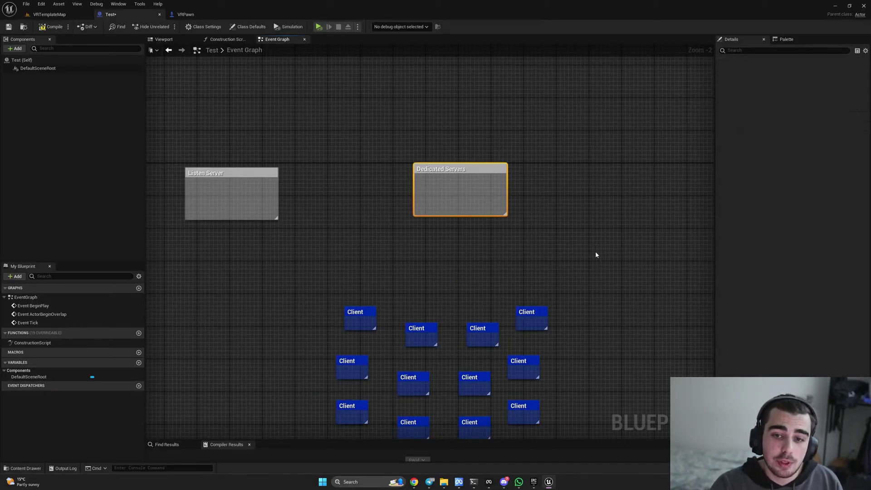
click(581, 256)
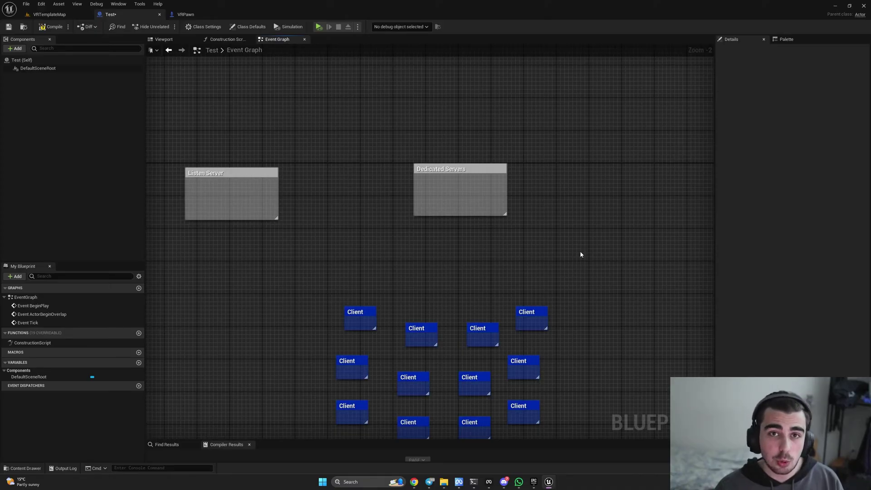
right_drag(581, 254, 612, 243)
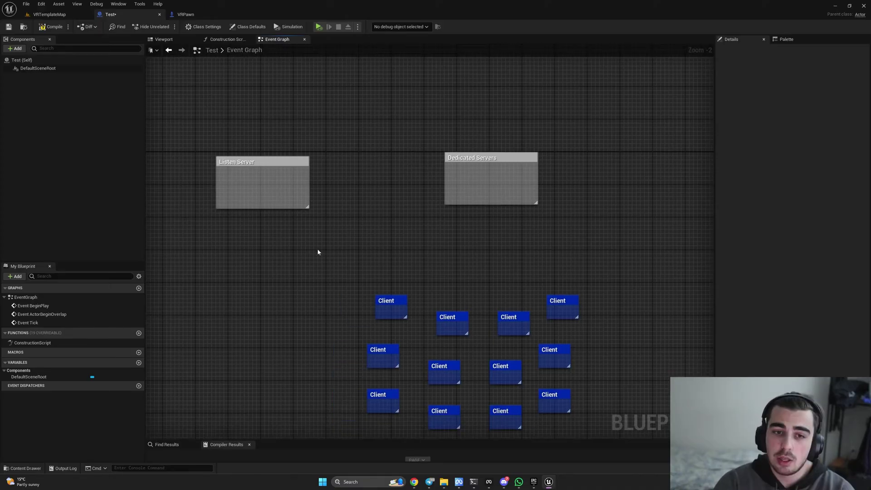
drag(178, 120, 389, 256)
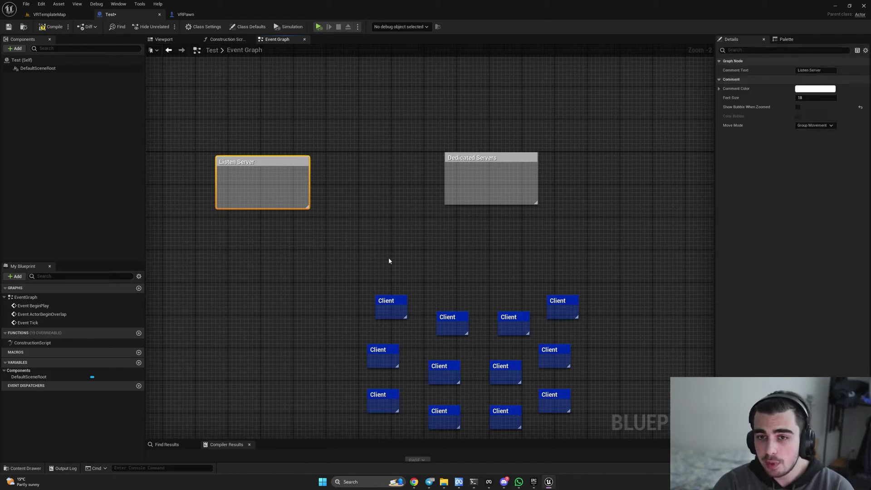
click(388, 257)
drag(395, 131, 610, 236)
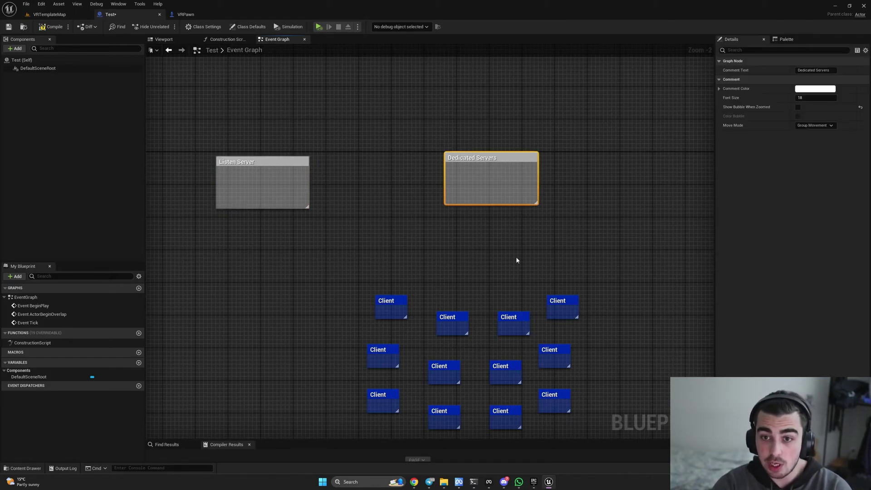
right_drag(539, 268, 559, 219)
click(47, 14)
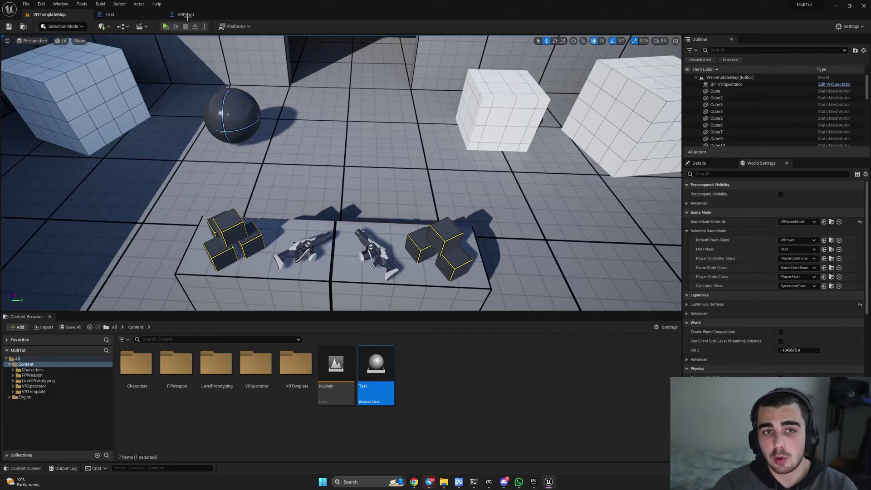
Set the play Net Mode to Play Standalone.
click(204, 26)
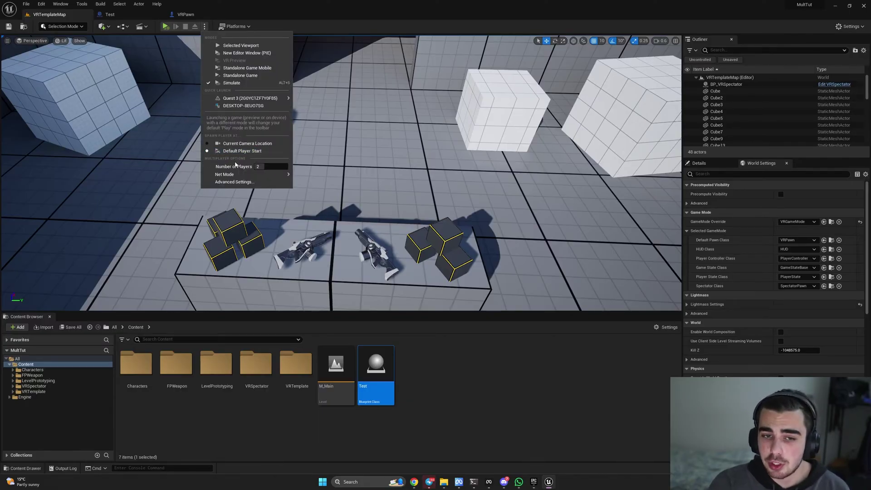
mouse_move(228, 177)
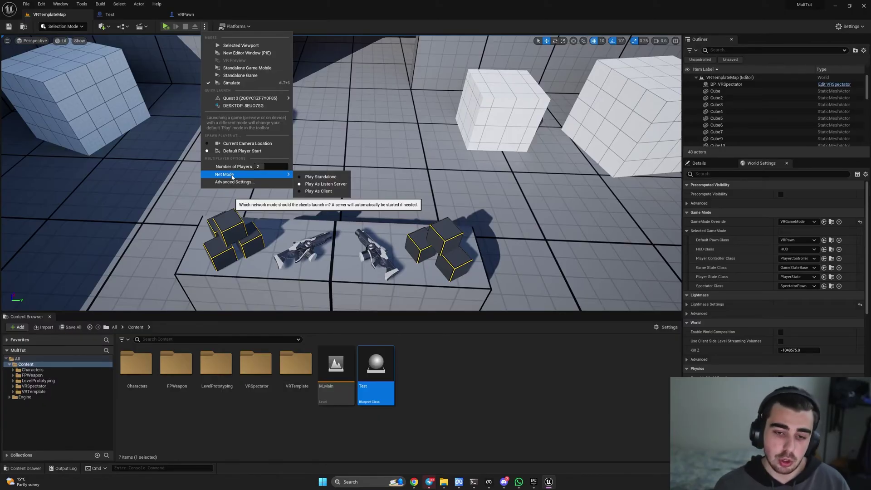
click(313, 177)
Play the level in new editor windows, stop the session, and reopen play options.
click(204, 26)
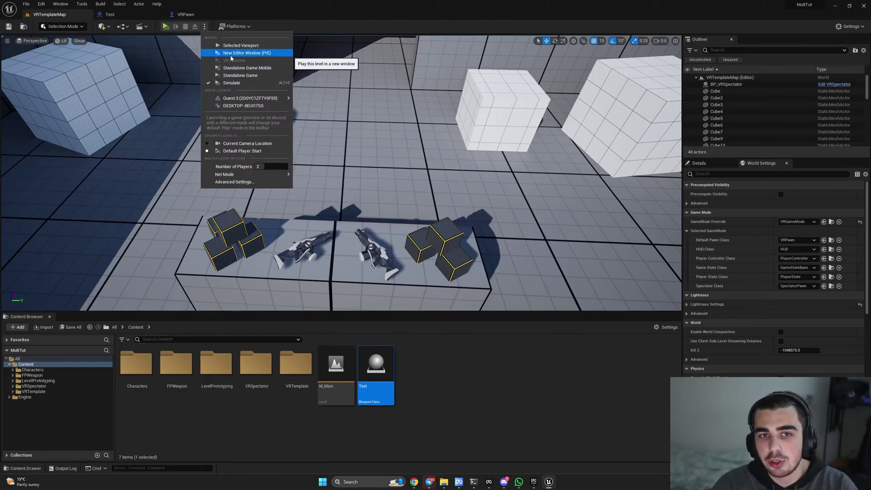
click(284, 53)
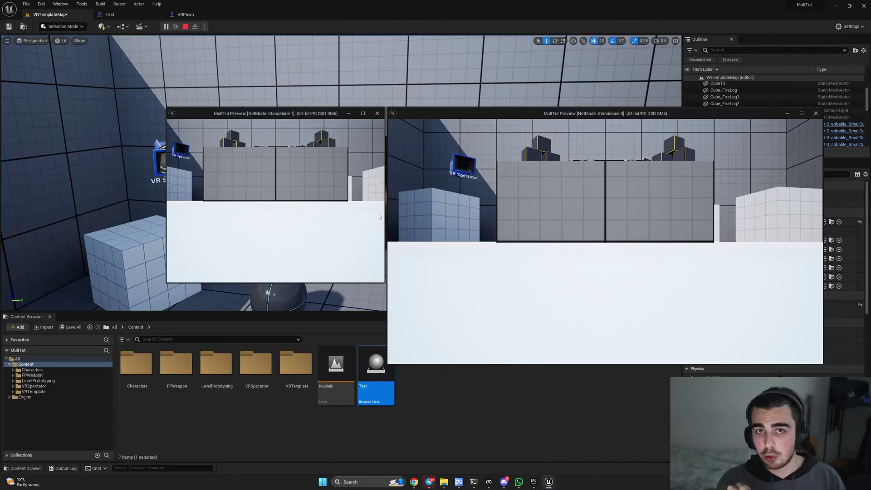
key(Escape)
click(204, 26)
Run a Play As Listen Server preview, move the Client window left, then stop it.
mouse_move(256, 175)
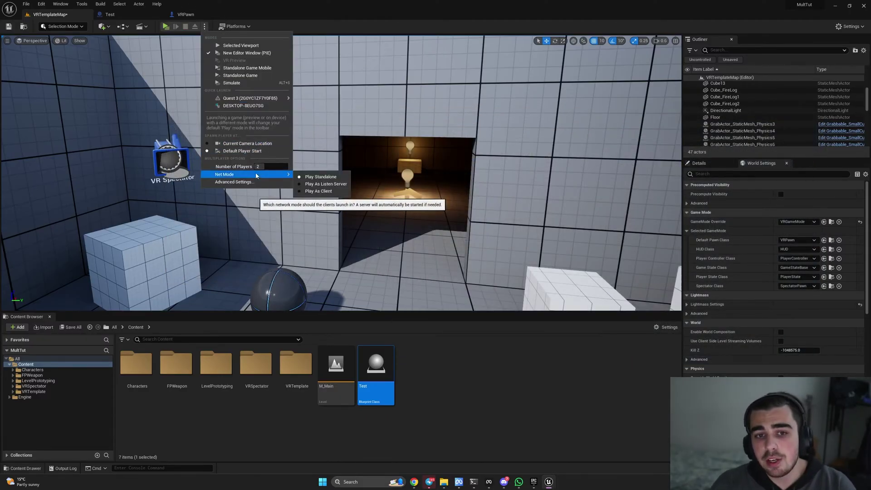
click(313, 184)
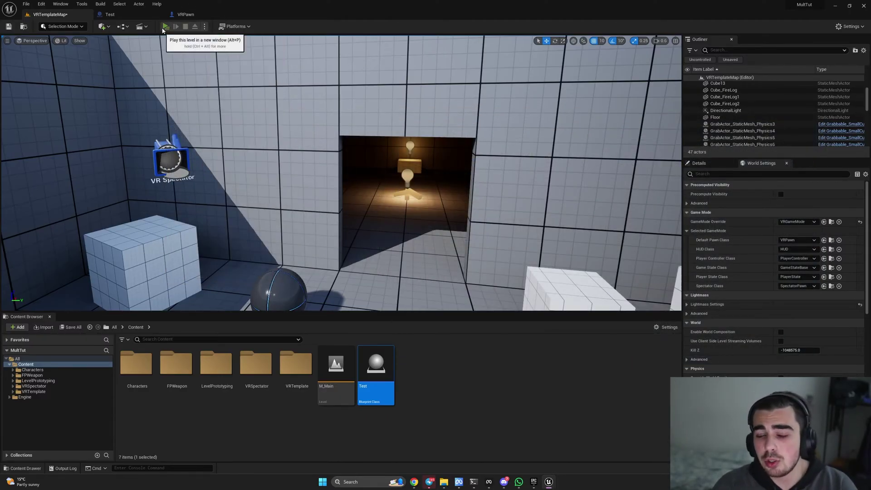
click(165, 27)
drag(280, 112, 202, 113)
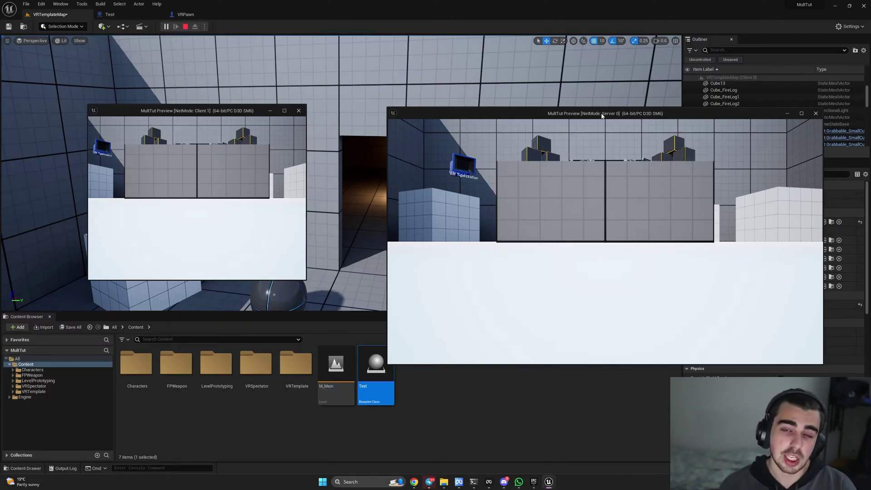
key(Escape)
Switch net mode to Play As Client and run the two-client preview, then stop it.
click(204, 27)
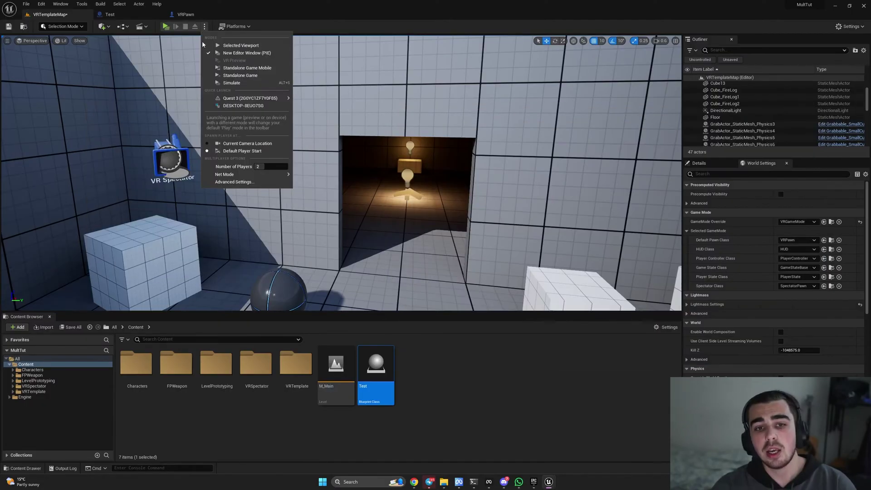
mouse_move(254, 174)
click(318, 191)
key(alt+p)
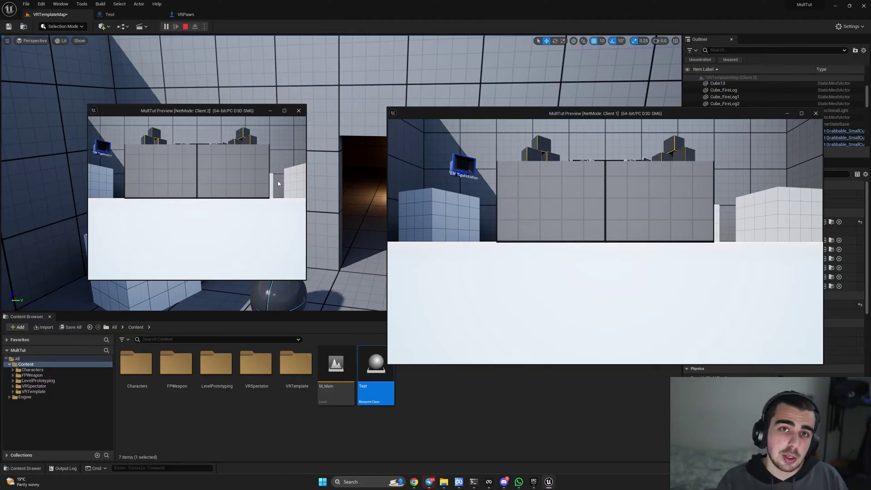
key(Escape)
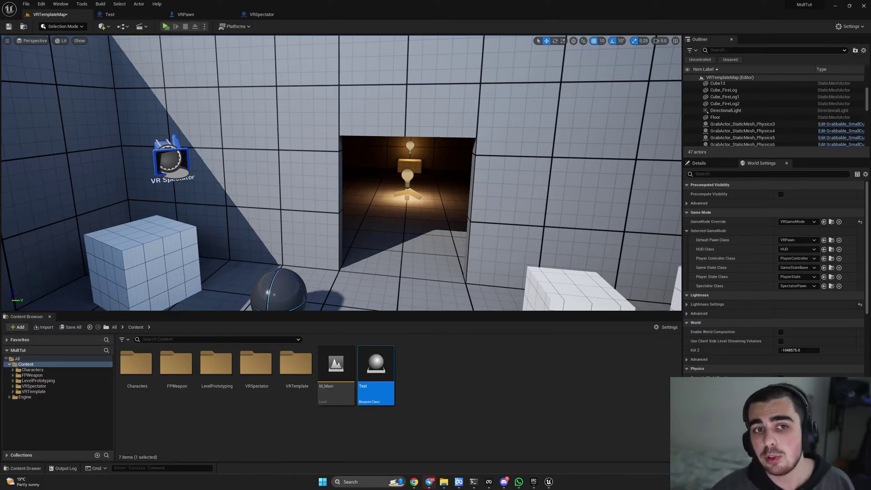
Run the two-player Standalone preview, stop it, and recheck the net mode setting.
click(205, 26)
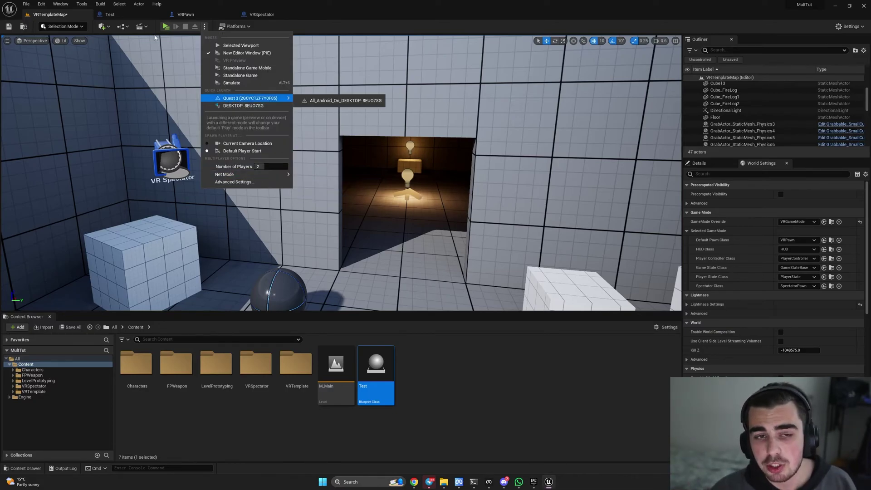
key(Escape)
click(166, 27)
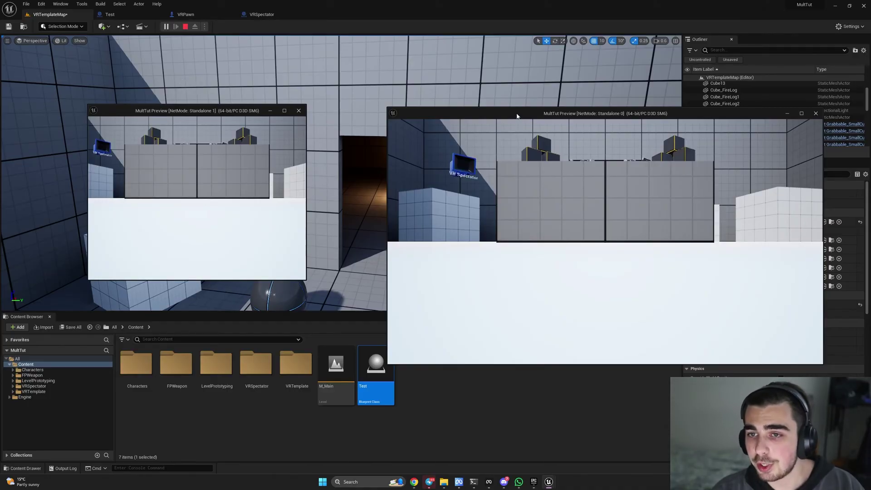
drag(517, 116, 451, 115)
key(Escape)
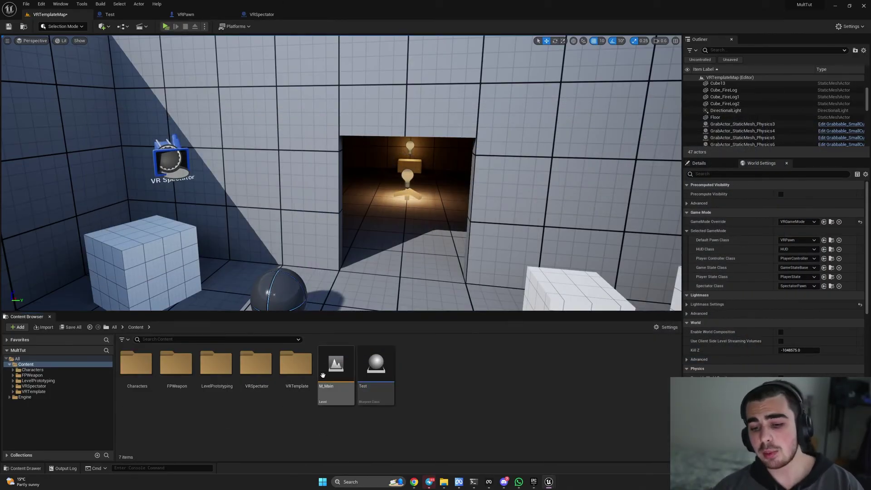
click(204, 27)
mouse_move(272, 174)
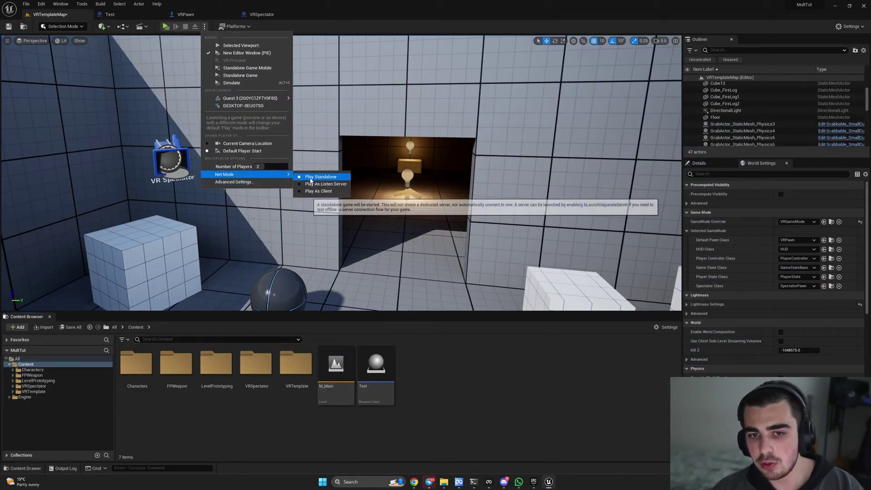
click(42, 4)
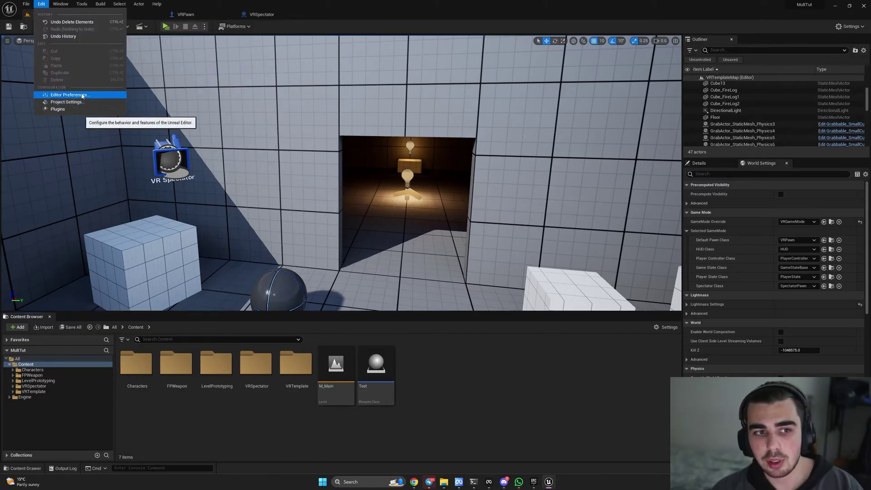
click(82, 95)
click(272, 60)
text(c)
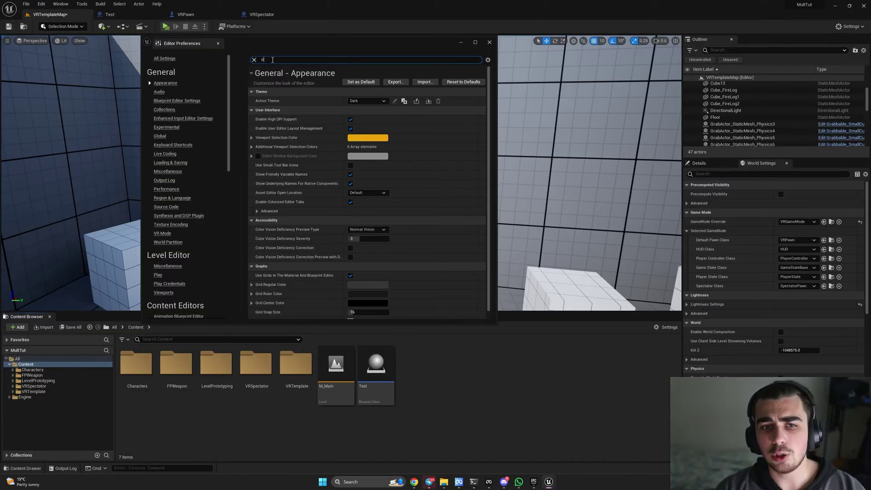
text(red)
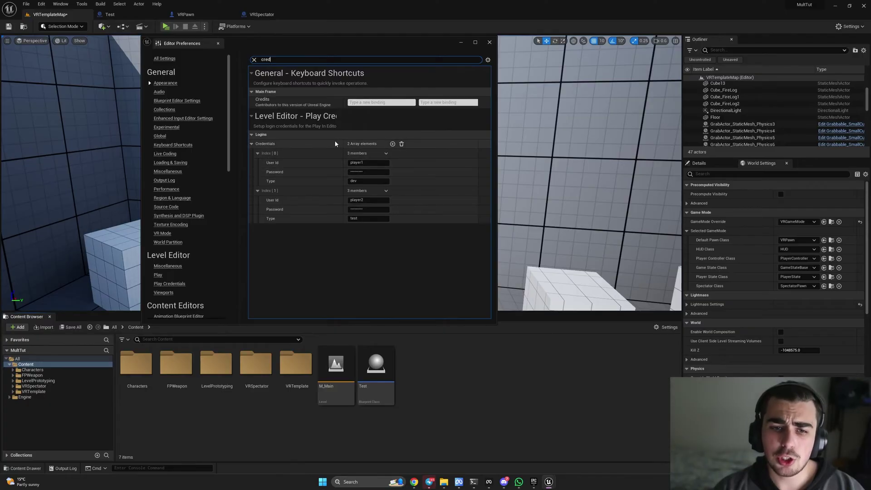
click(367, 162)
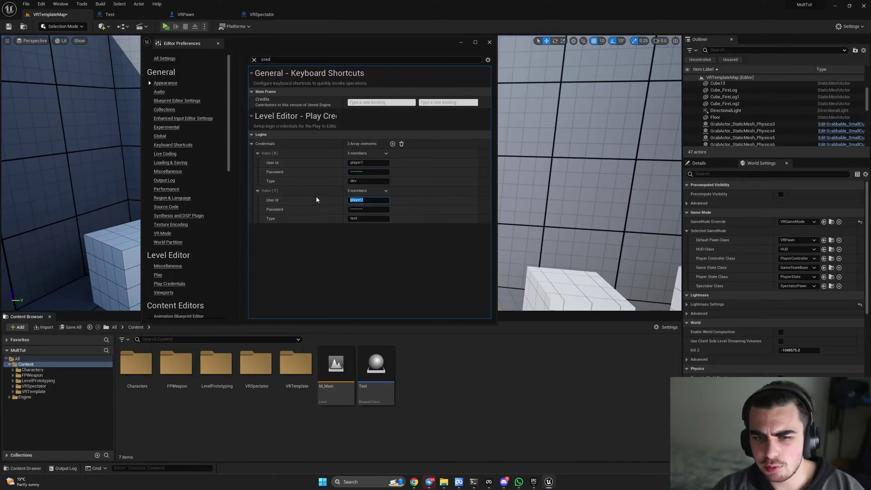
click(366, 209)
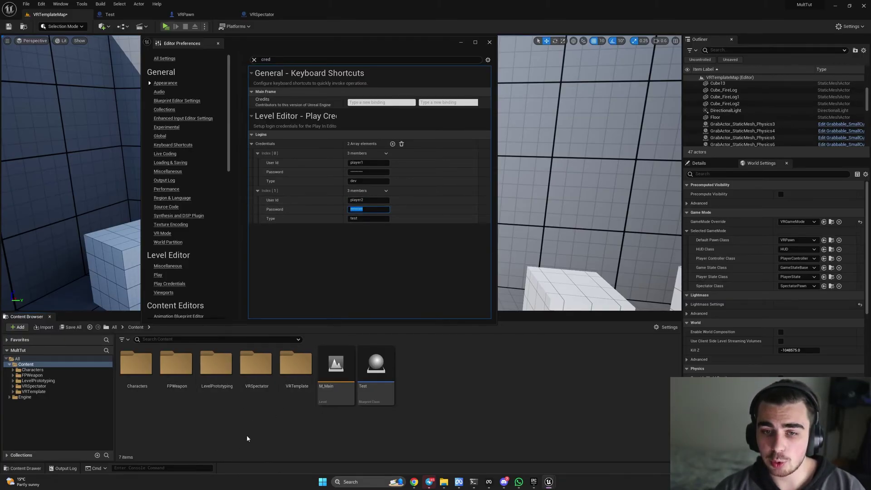
click(453, 290)
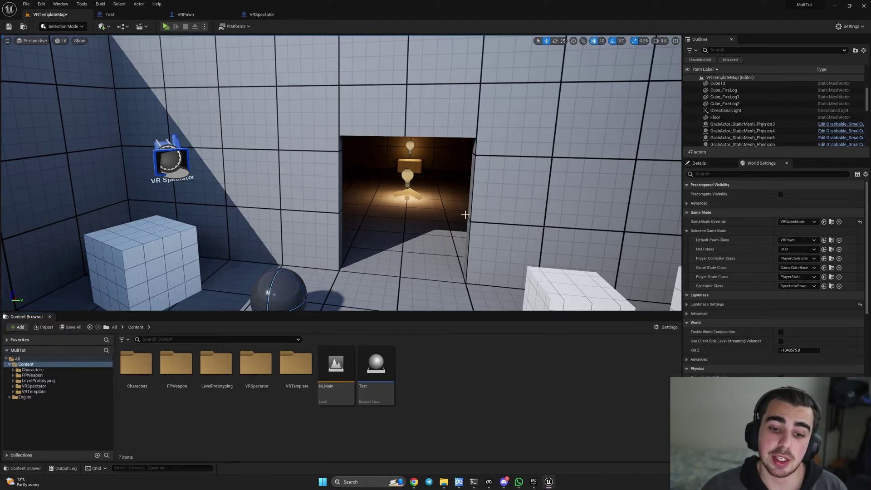
Open the M_Main level, saving the VRTemplateMap changes with Save Selected.
double_click(332, 381)
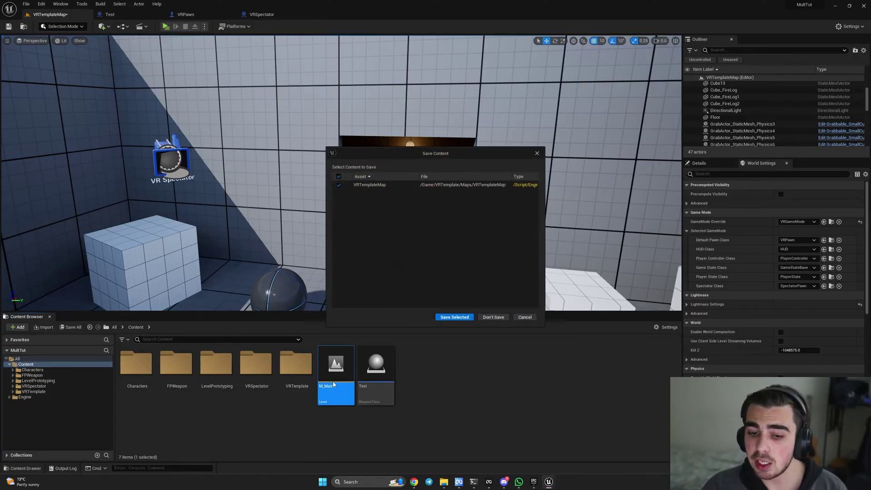
click(445, 316)
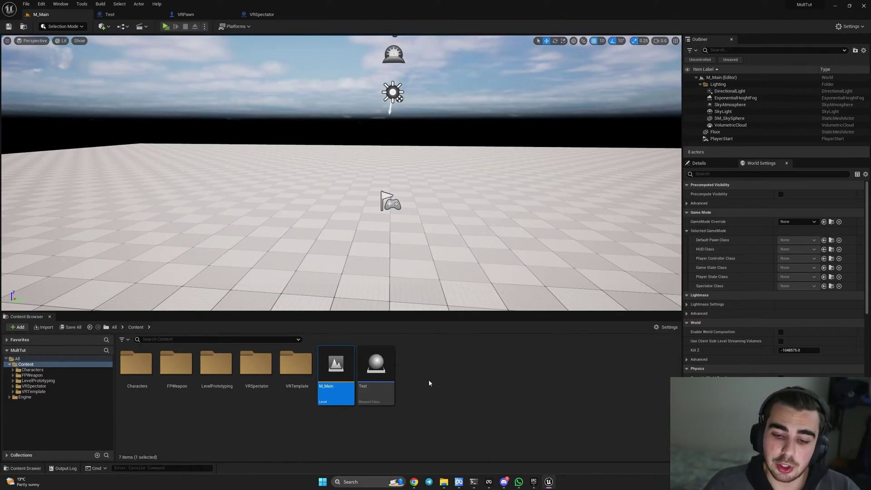
Start a new Blueprint class in Content and pick GameMode from a 'game mode' search.
click(423, 385)
right_click(422, 380)
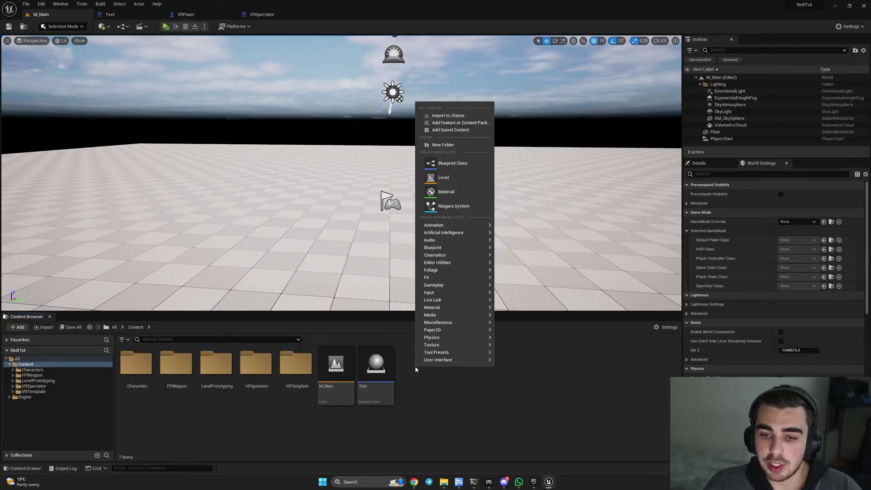
click(478, 164)
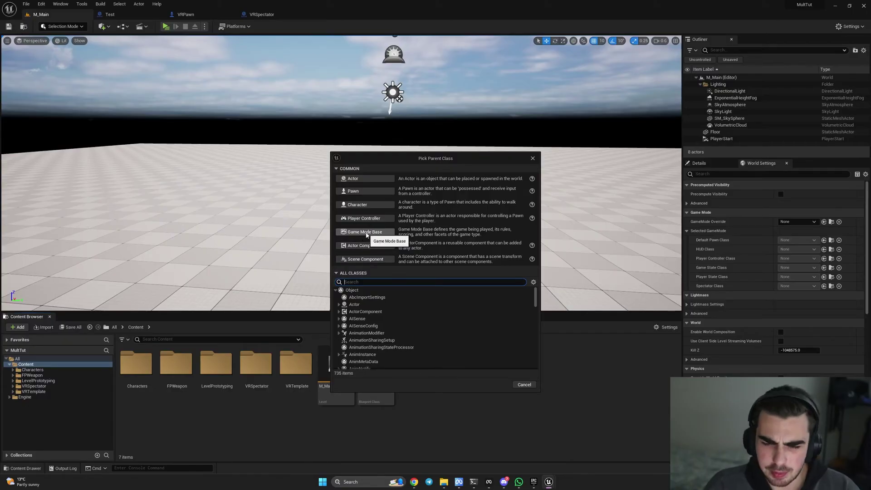
text(game mode)
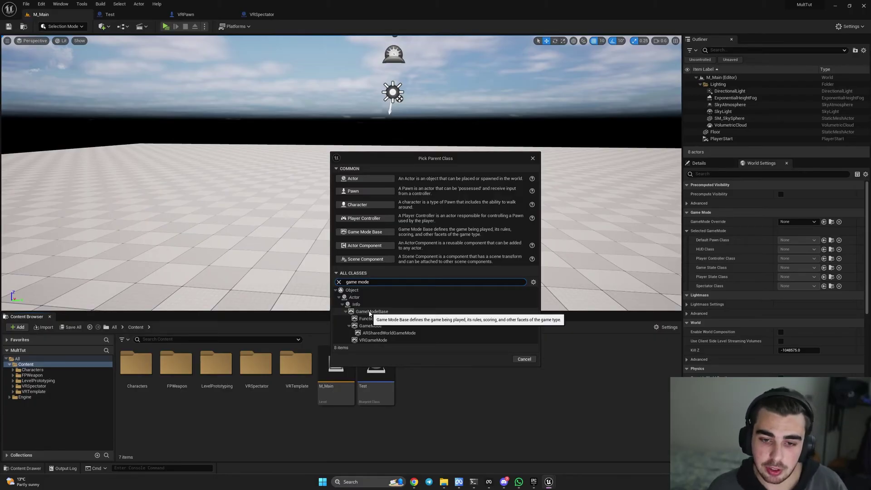
click(376, 326)
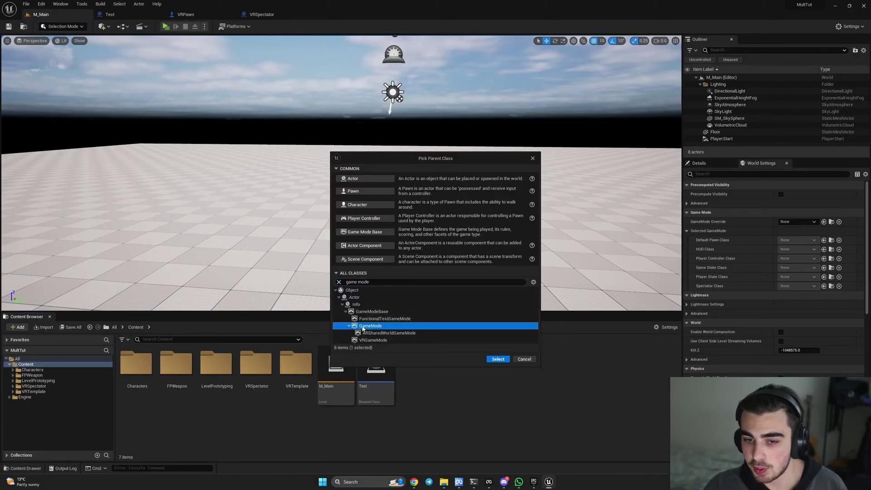
Create the GameMode Blueprint as BP_MainGameMode and make it M_Main's GameMode Override.
click(498, 359)
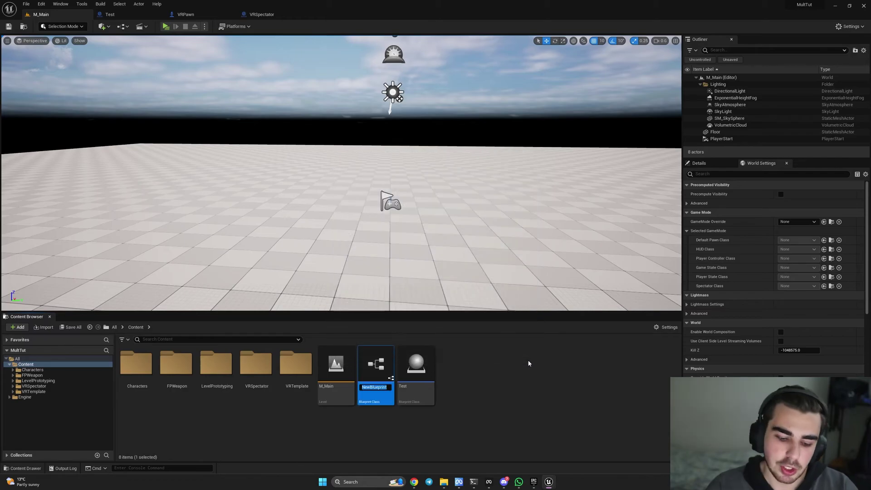
text(BP_MainGameMode)
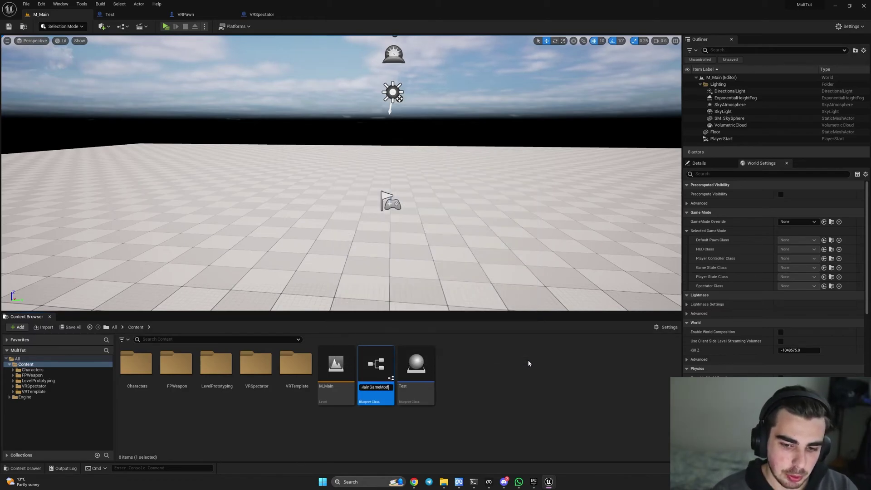
key(Return)
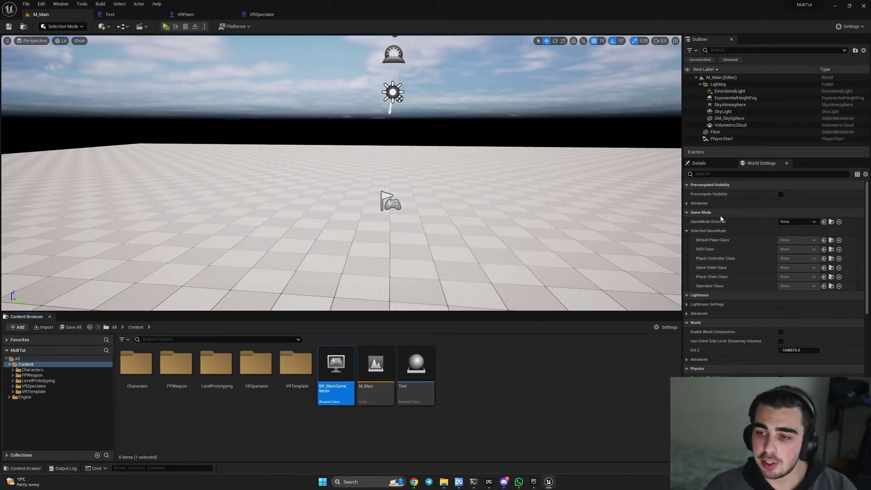
click(794, 222)
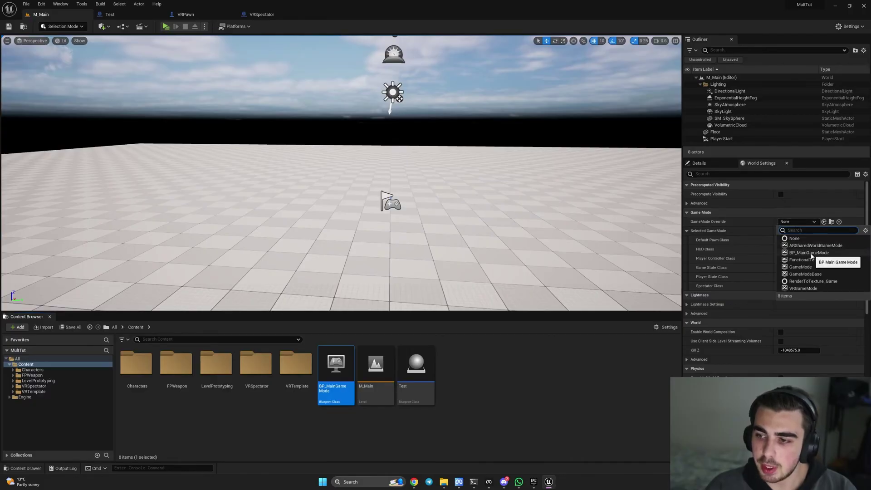
click(815, 257)
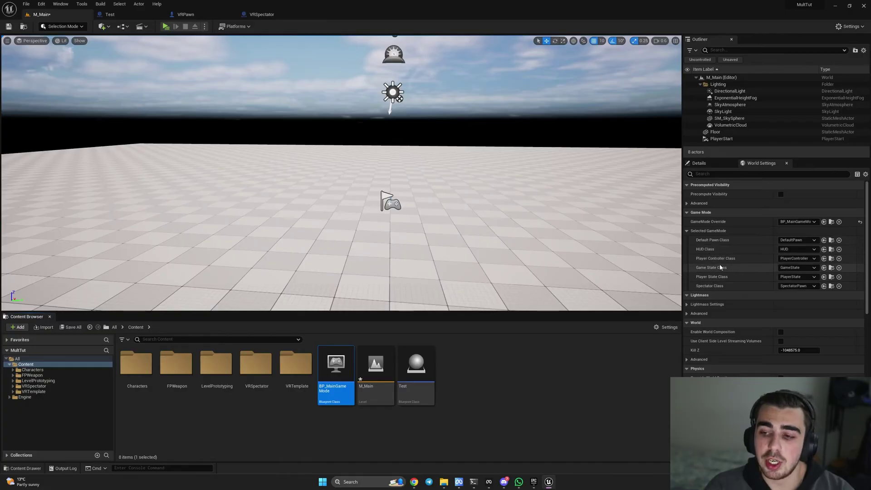
Start another Blueprint class and pick GameState from a 'game sta' search.
right_click(447, 365)
click(489, 166)
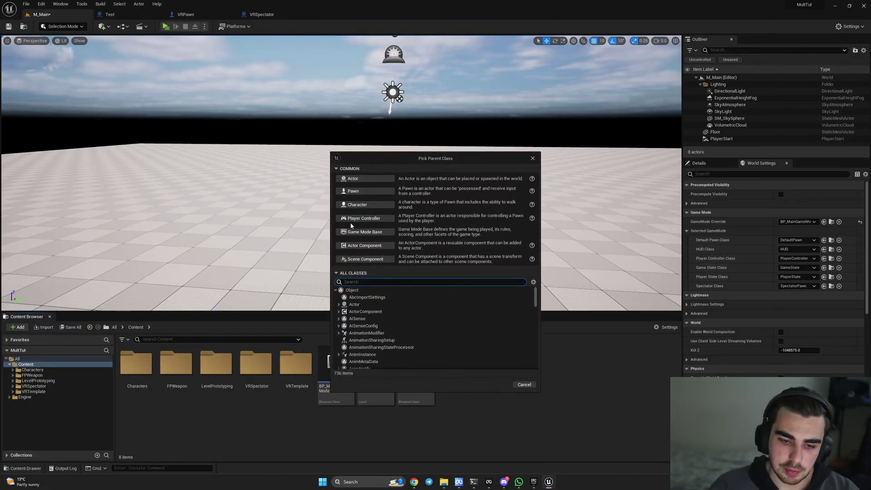
text(game sta)
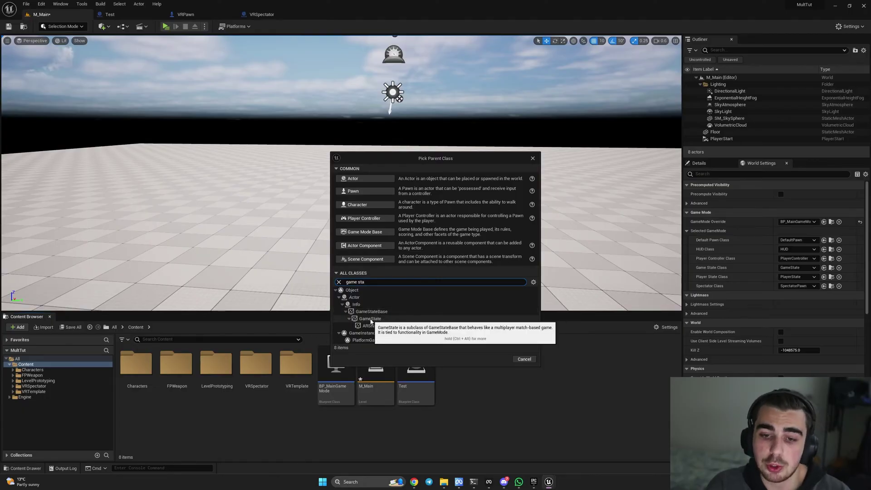
click(370, 319)
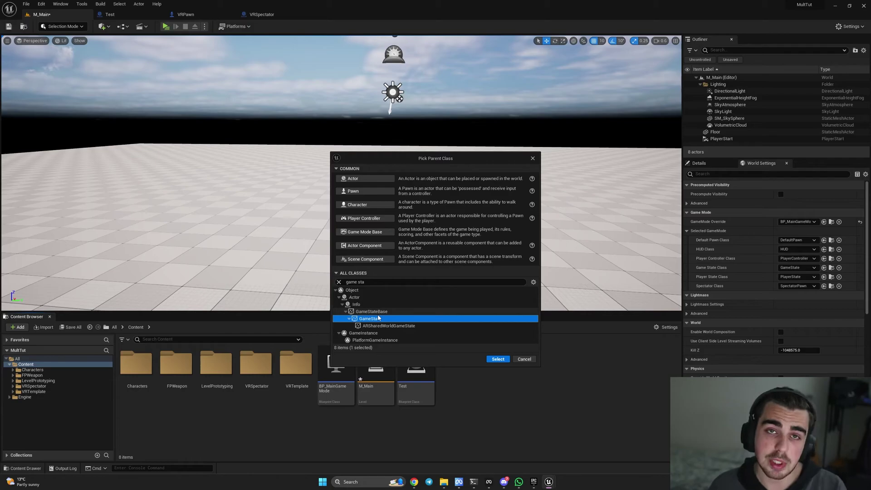
Name the new GameState Blueprint BP_MainGameState, then begin another new Blueprint class.
click(497, 359)
text(B)
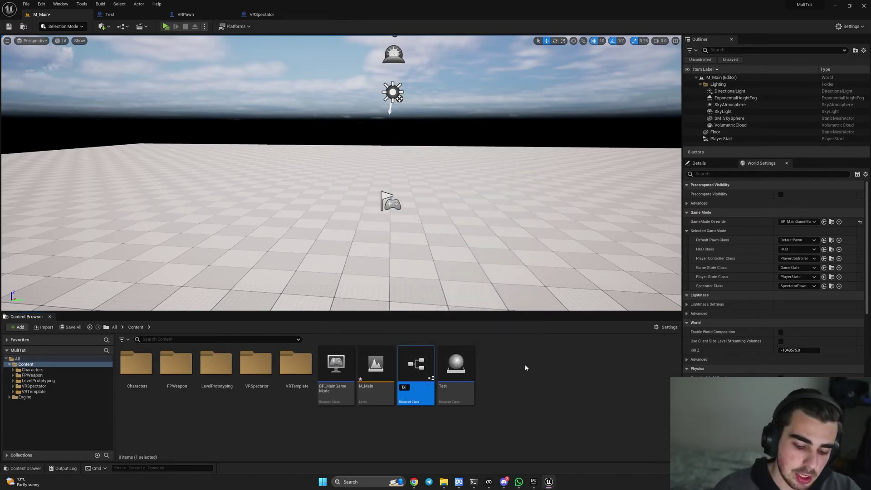
text(P_MainGameState)
key(Return)
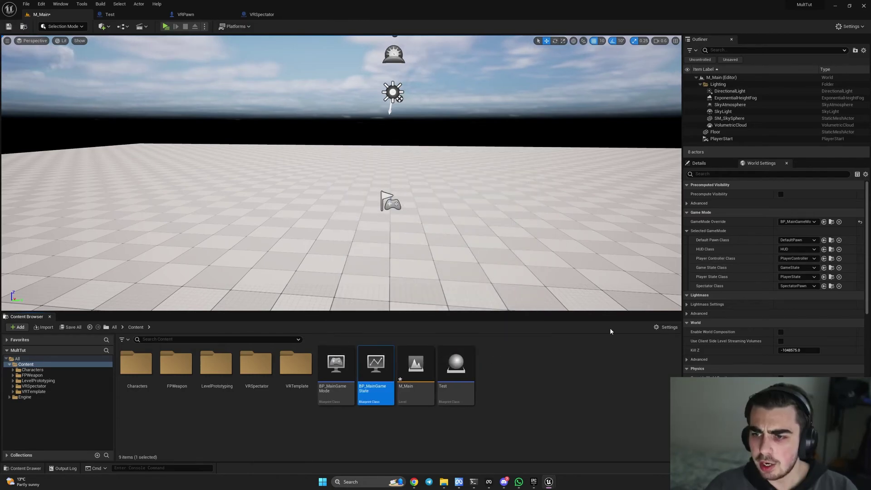
right_click(490, 378)
click(526, 188)
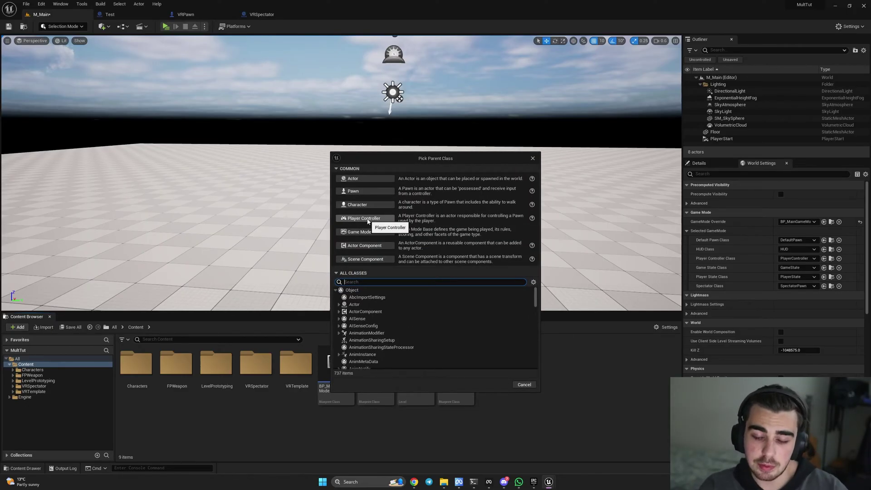
Create a Player Controller Blueprint named BP_MainPlayerController.
click(363, 218)
text(B)
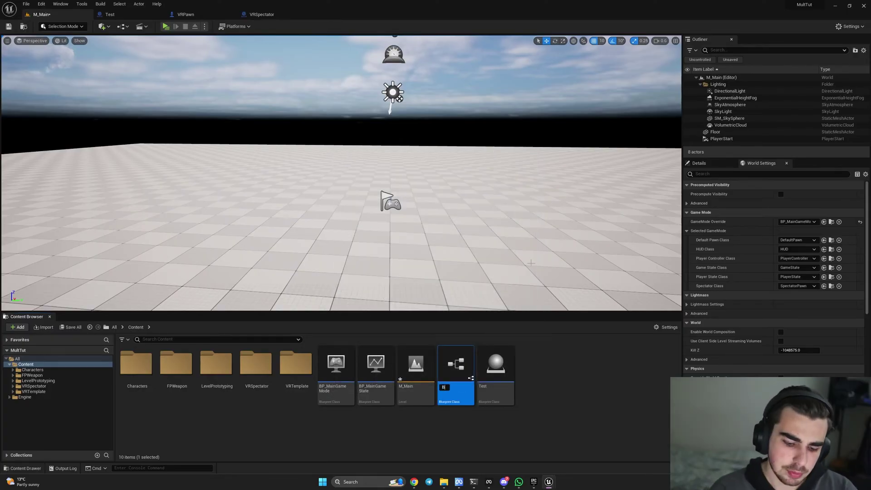
text(P_MainPlayerCont)
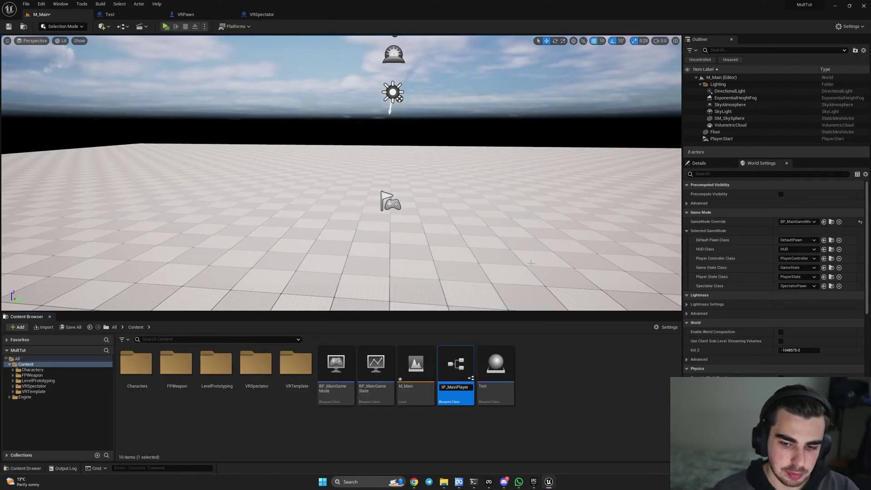
text(roller)
key(Return)
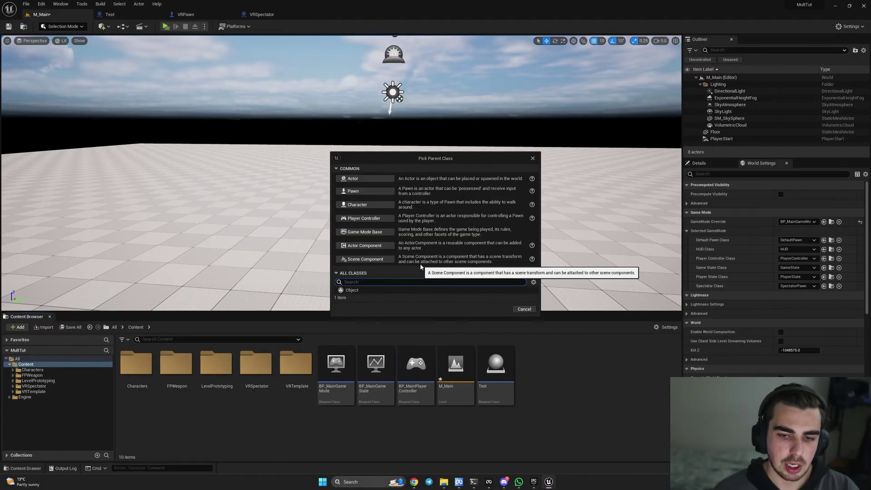
Create a PlayerState Blueprint named BP_MainPlayerState from a 'playerst' search.
text(playerst)
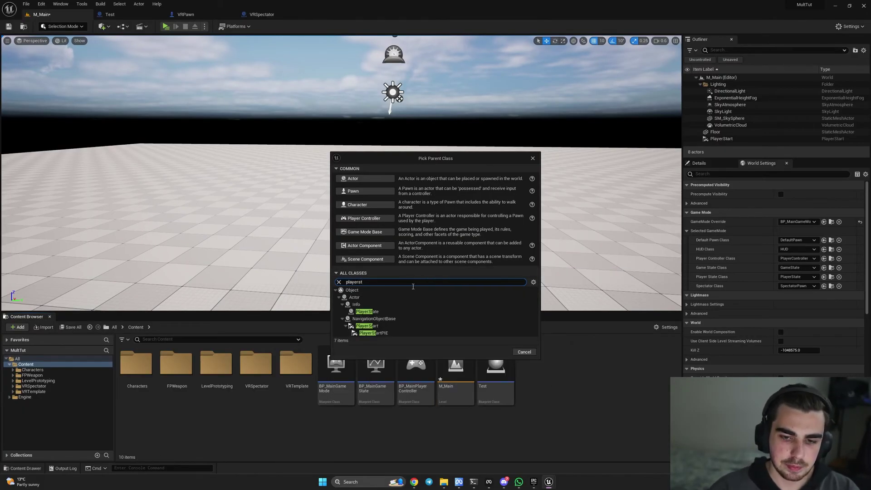
click(368, 312)
click(504, 352)
text(BP_M)
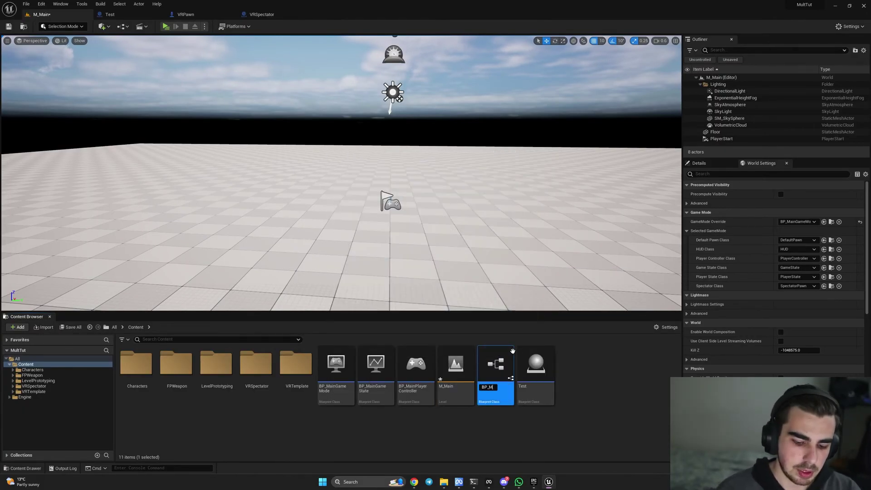
text(ainPlayerState)
key(Return)
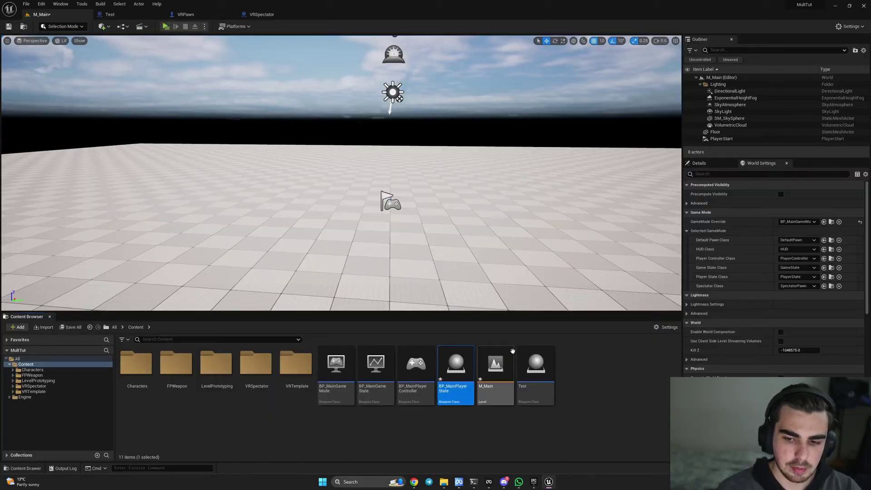
Create a GameInstance-based Blueprint from a 'game ins' search and name it BP_GameInstance.
right_click(562, 390)
click(611, 183)
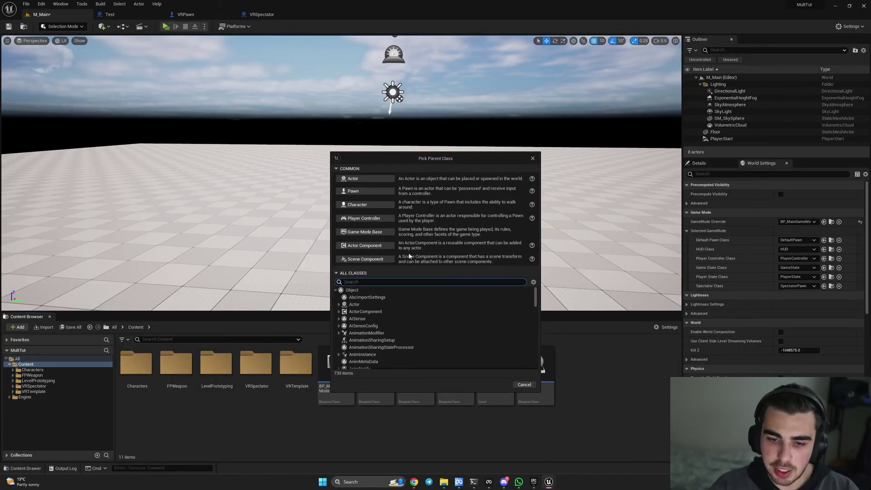
text(game ins)
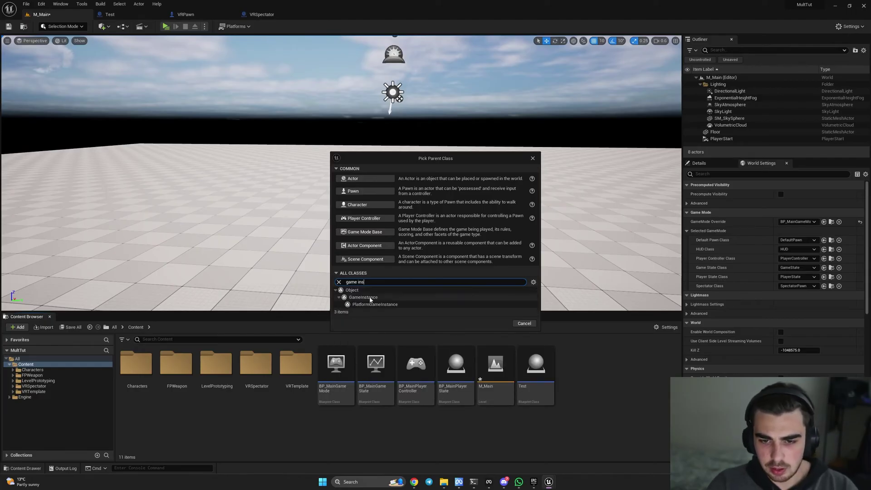
click(498, 323)
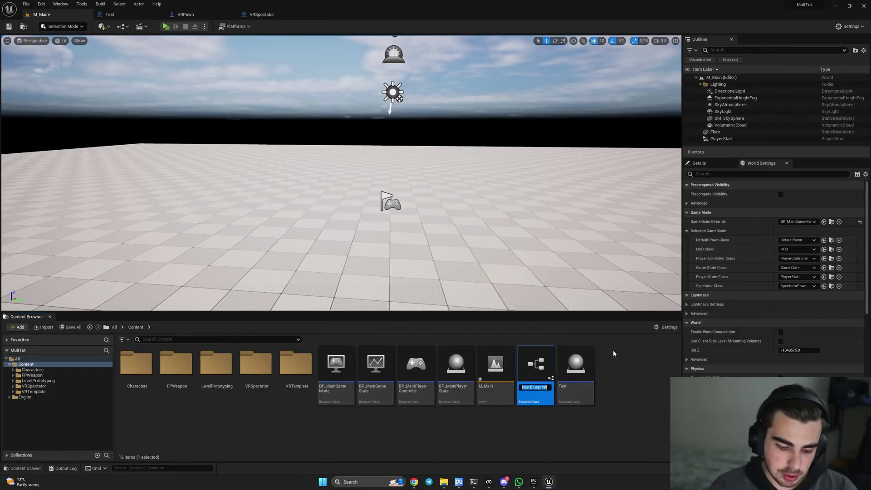
text(BP_GameInstance)
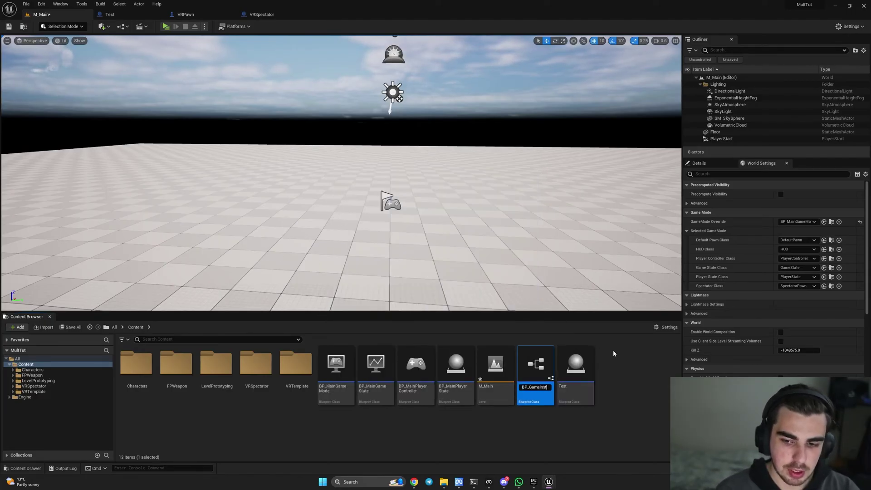
key(Return)
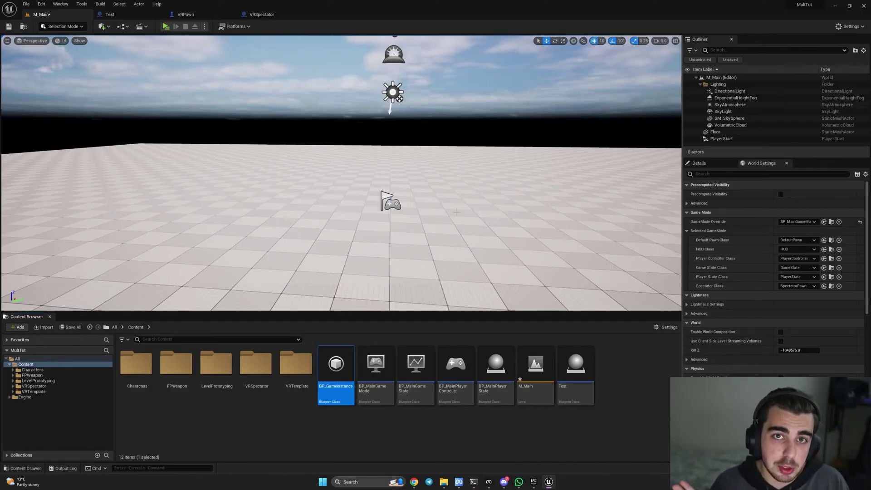
Set Default Pawn to VRPawn and Player Controller, Game State, Player State to the BP_Main blueprints.
click(814, 240)
text(vrp)
key(Return)
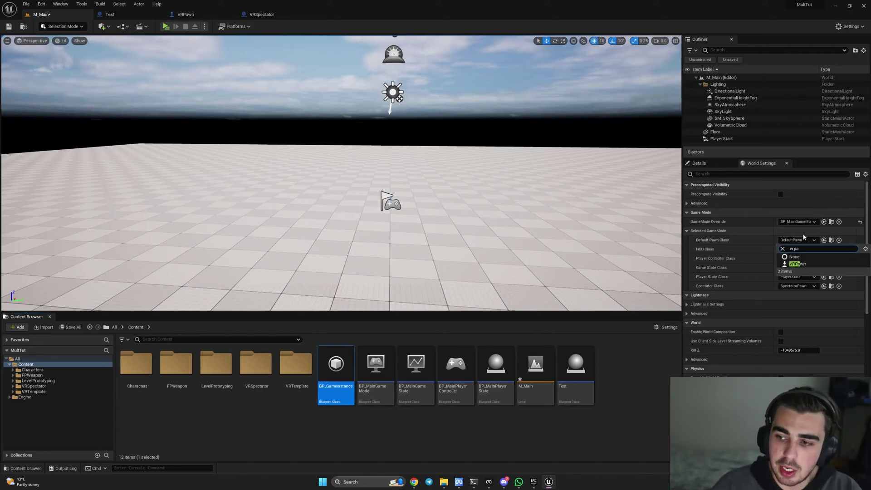
click(813, 258)
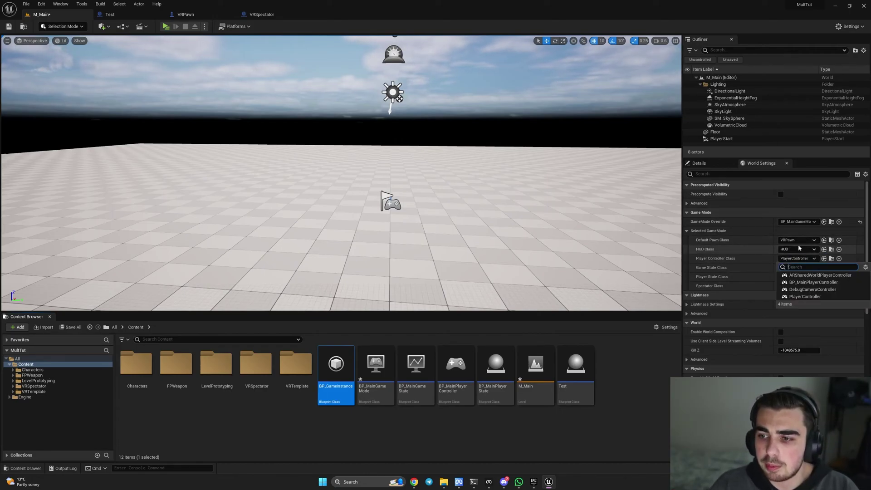
click(771, 231)
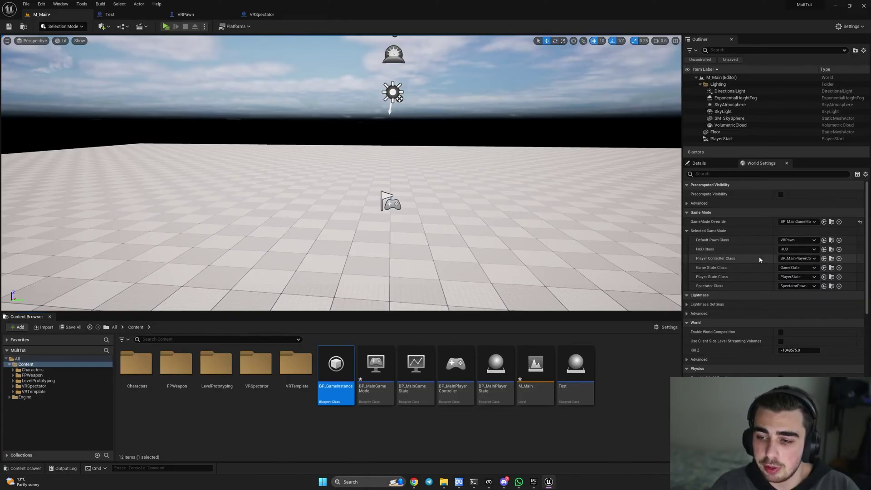
click(810, 268)
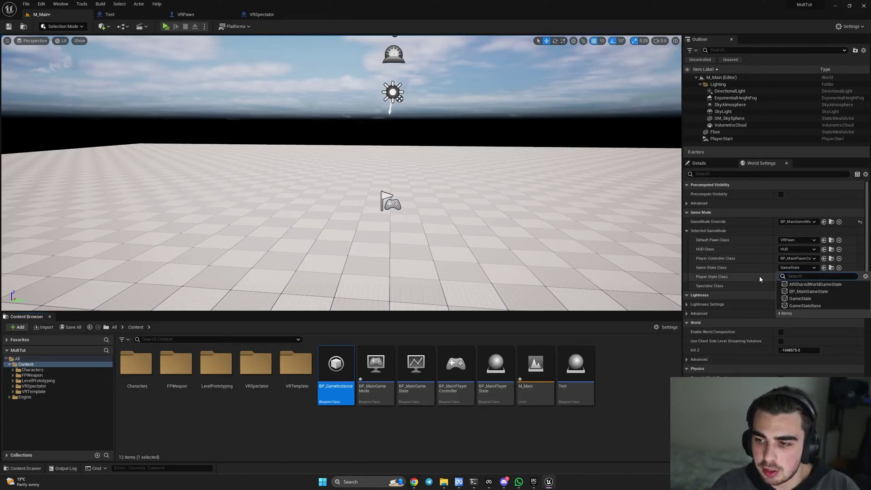
click(808, 291)
click(788, 278)
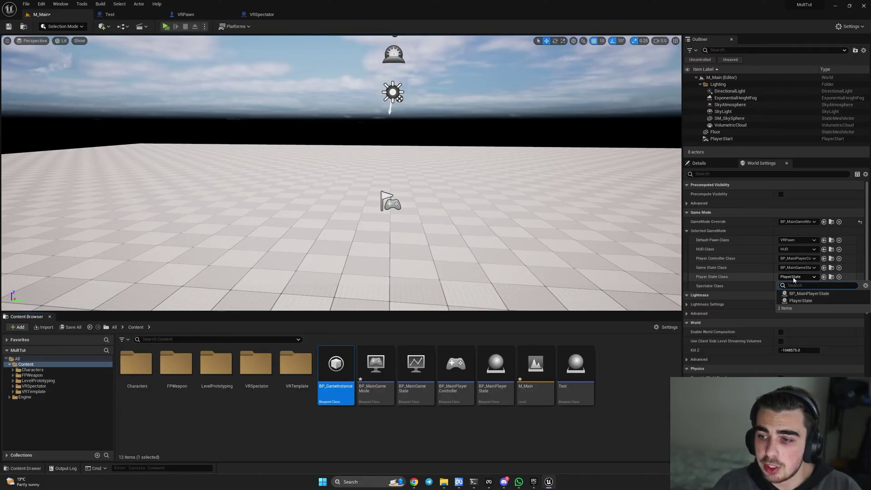
click(812, 295)
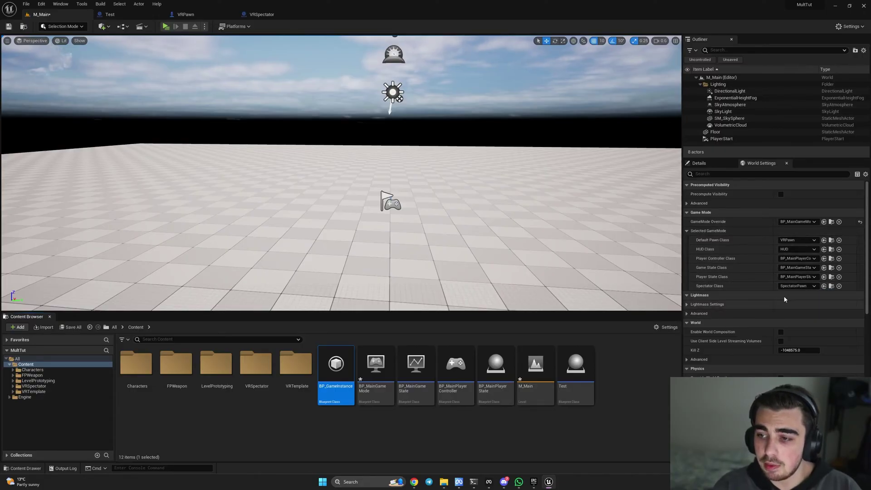
Open the Test blueprint from Content, then return to the M_Main level.
click(633, 415)
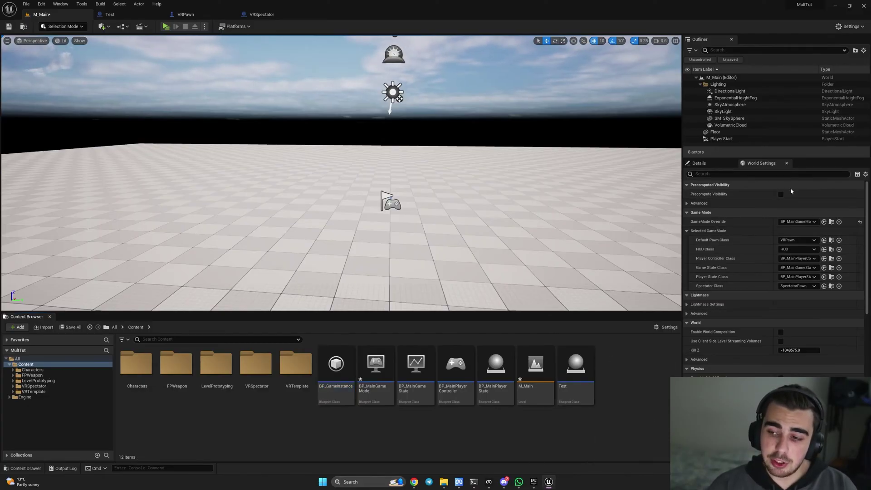
double_click(586, 404)
click(41, 14)
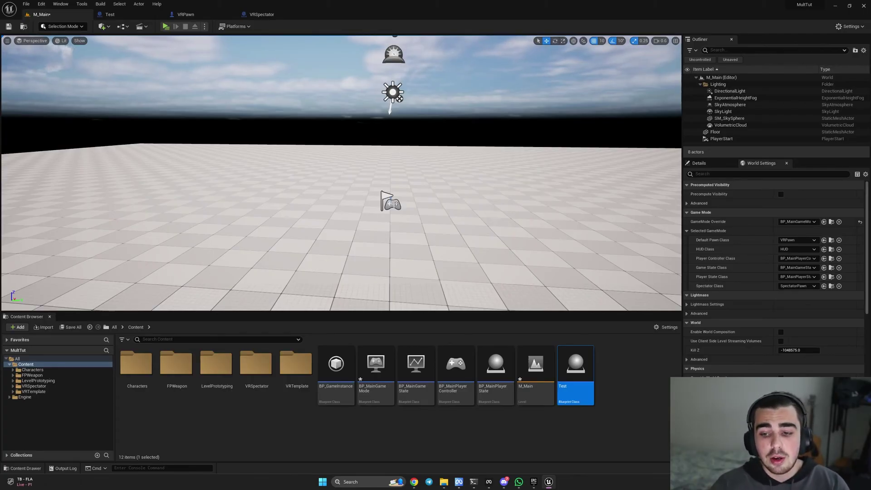
Open the Test blueprint and add a 'Game Instance' comment box with the C key.
double_click(570, 392)
right_click(373, 260)
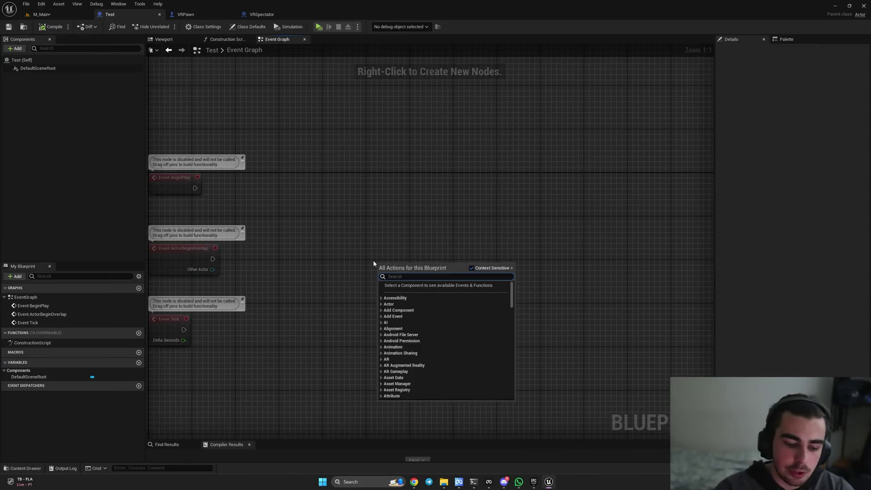
click(396, 242)
key(c)
double_click(460, 249)
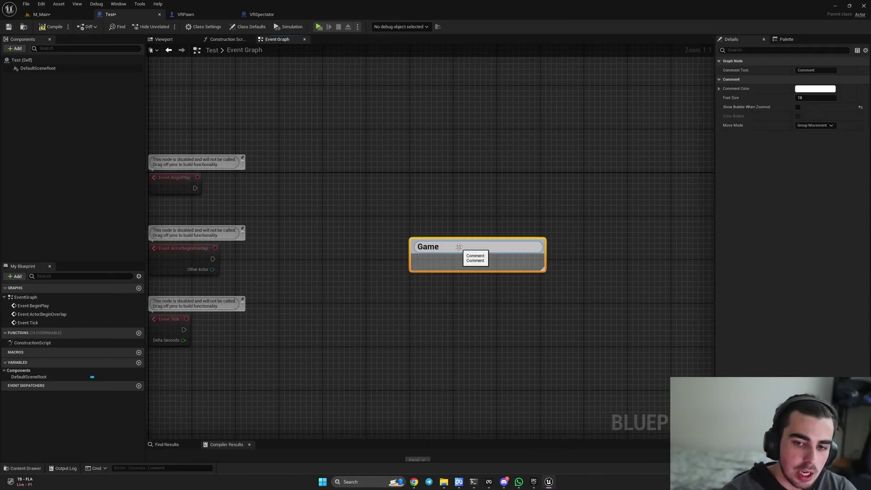
text(Game Instance)
key(Return)
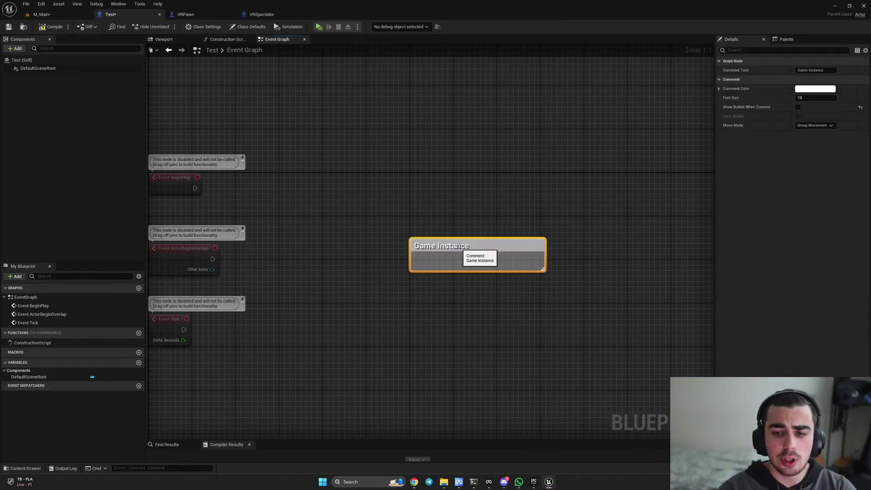